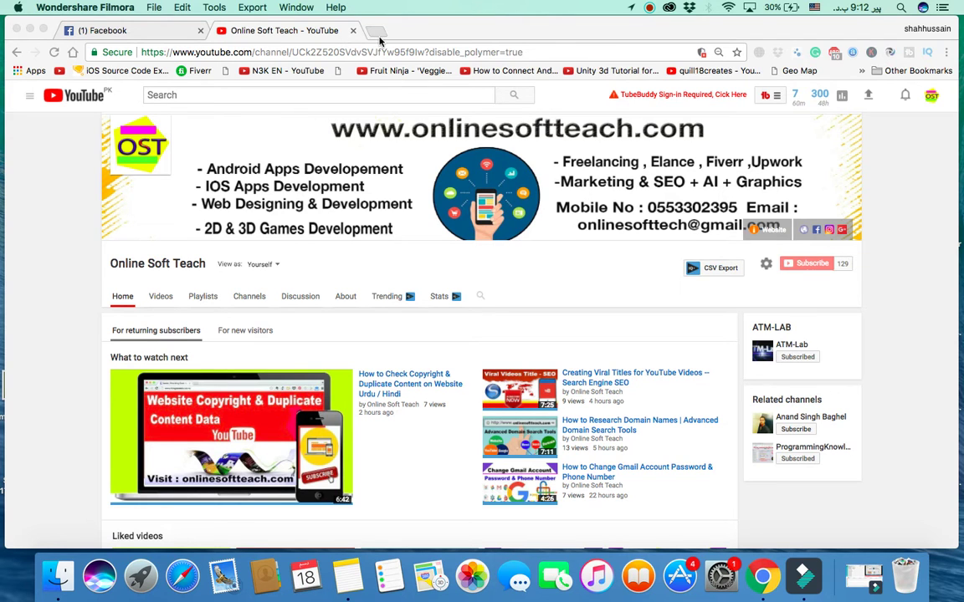
- Open the WordPress admin dashboard at onlinesoftteach.com/wp-admin in a new browser tab
click(378, 32)
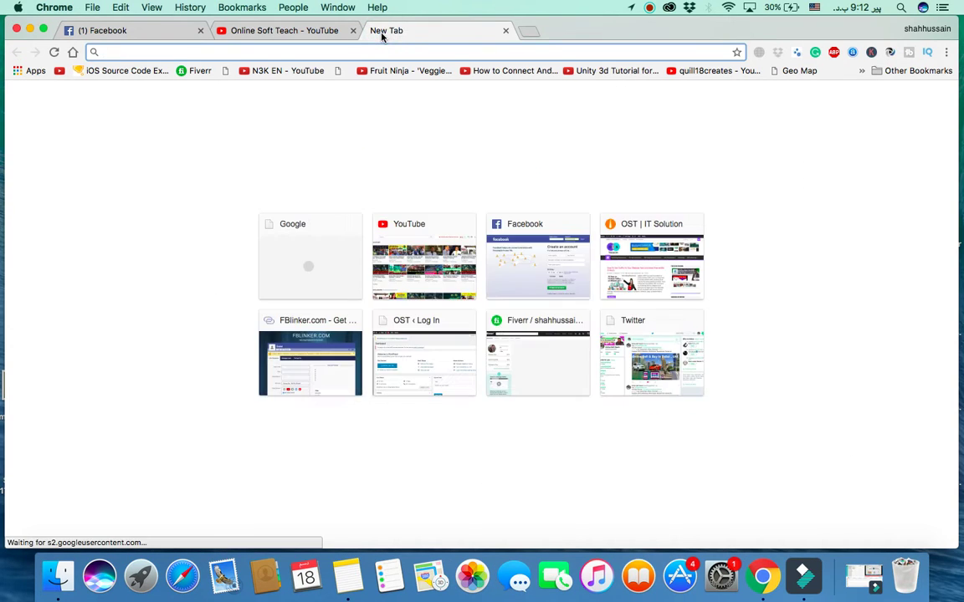
text(onlinesoftteach.com)
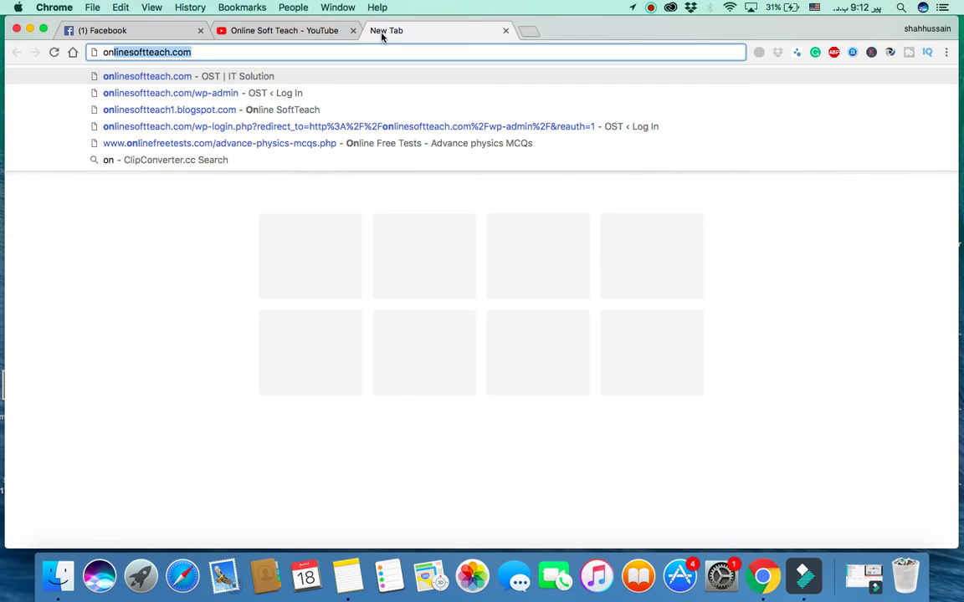
key(Down)
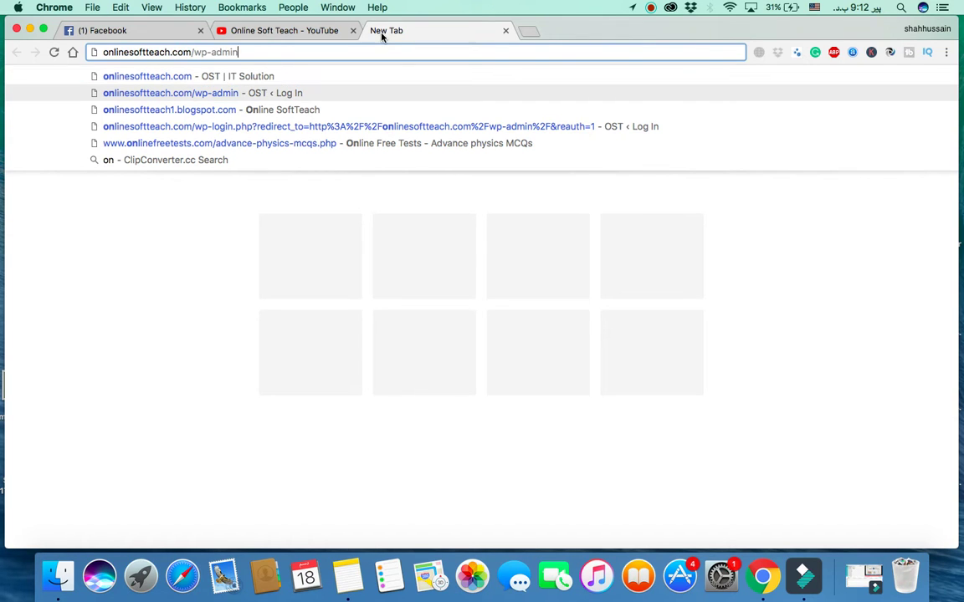
key(Return)
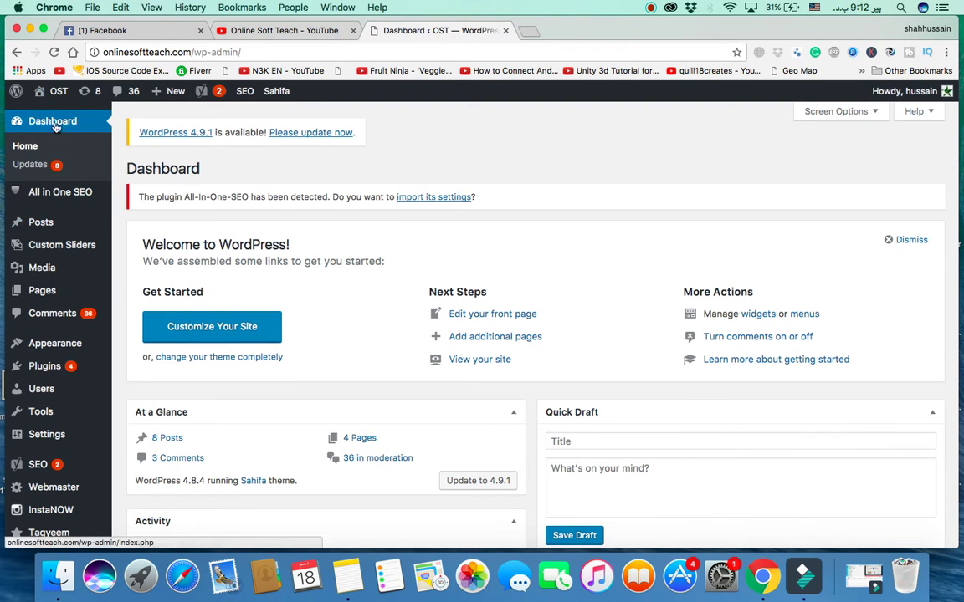
- Open the live OST site in a separate browser tab and go to its Portfolio page
mouse_move(55, 92)
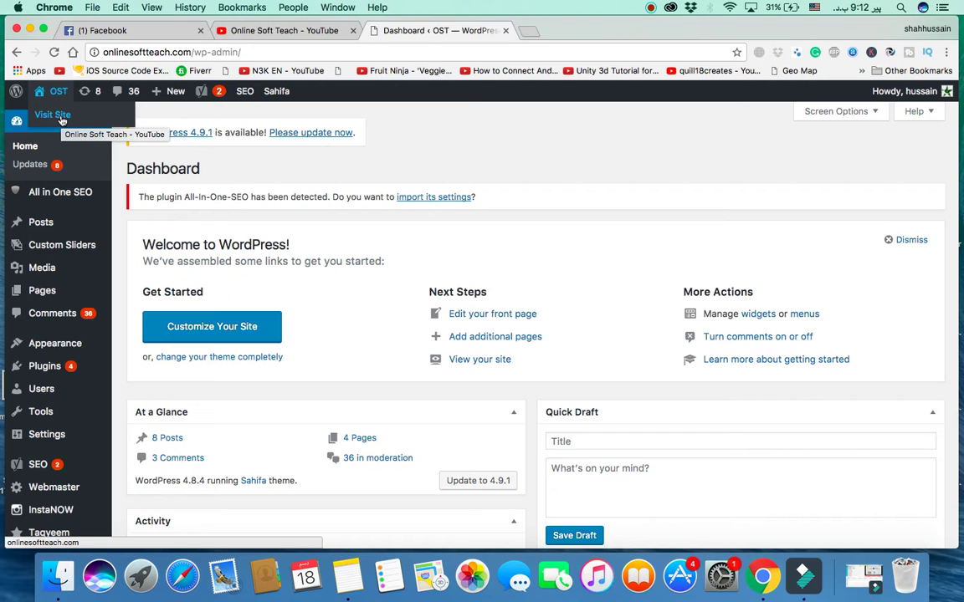
super+click(62, 121)
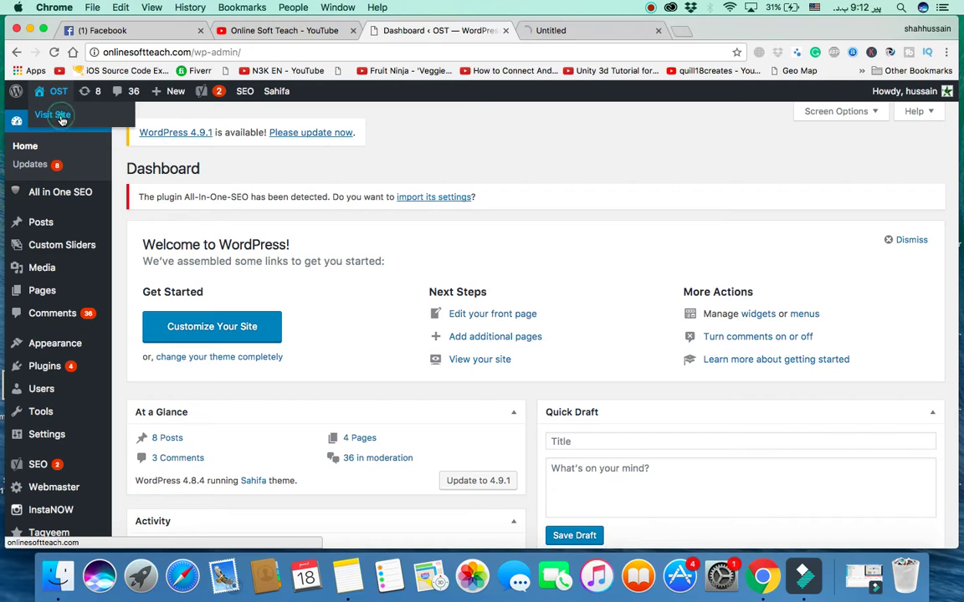
click(621, 30)
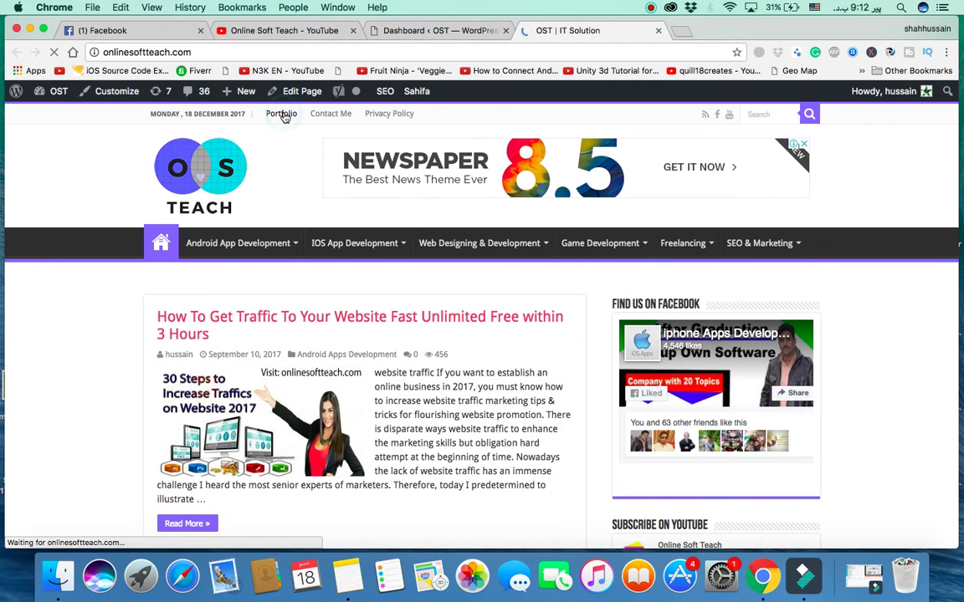
click(285, 117)
- Examine the images on the live Portfolio page down to the footer and return to its beginning
mouse_move(464, 270)
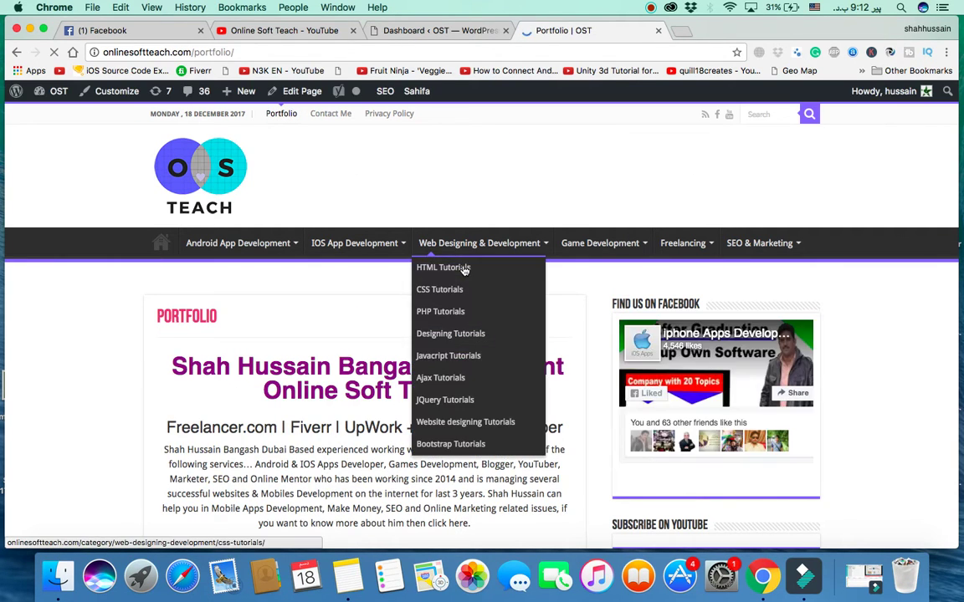
scroll(464, 269, down, 5)
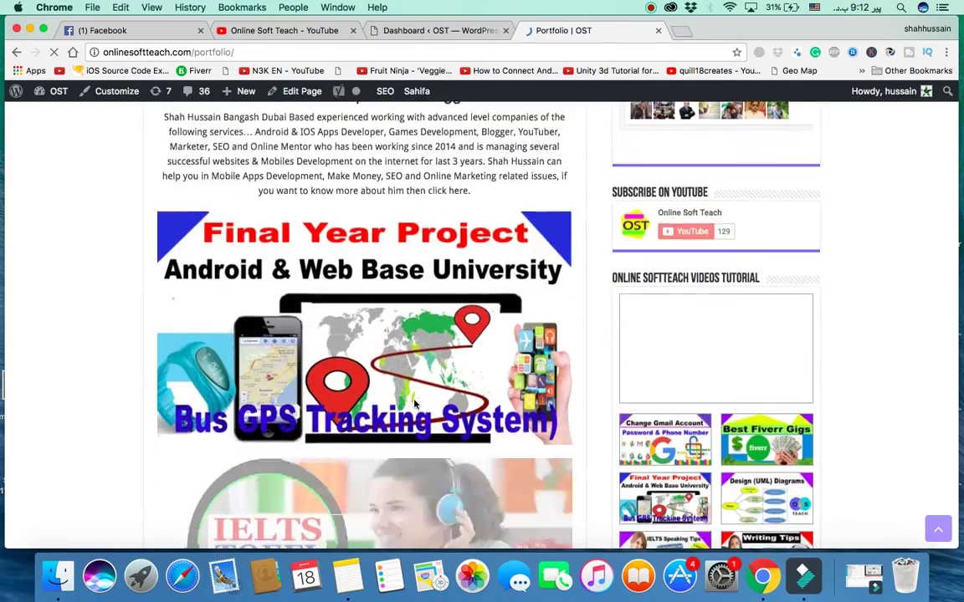
scroll(414, 404, down, 3)
scroll(340, 316, down, 6)
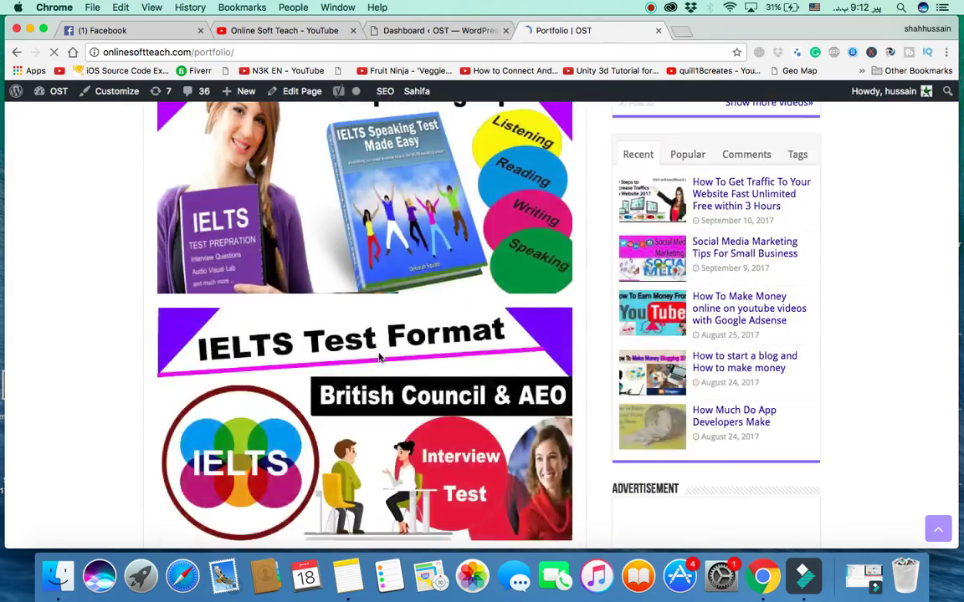
scroll(378, 357, down, 15)
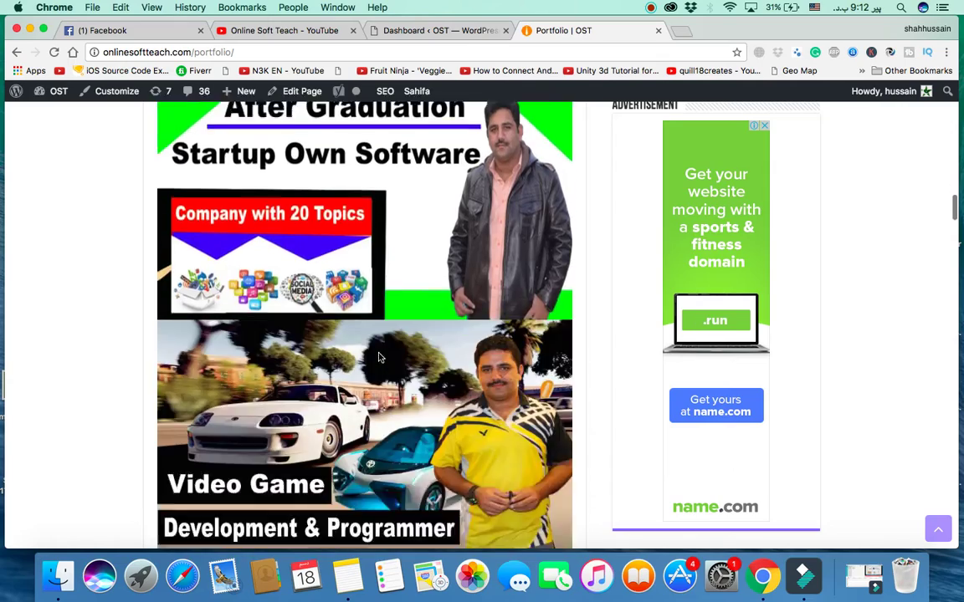
scroll(379, 358, down, 20)
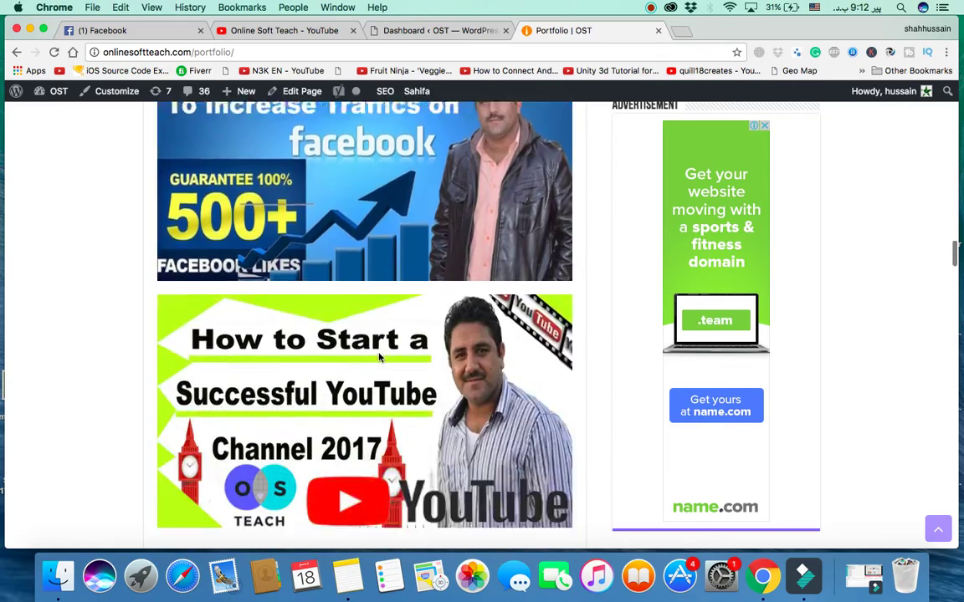
scroll(378, 358, down, 20)
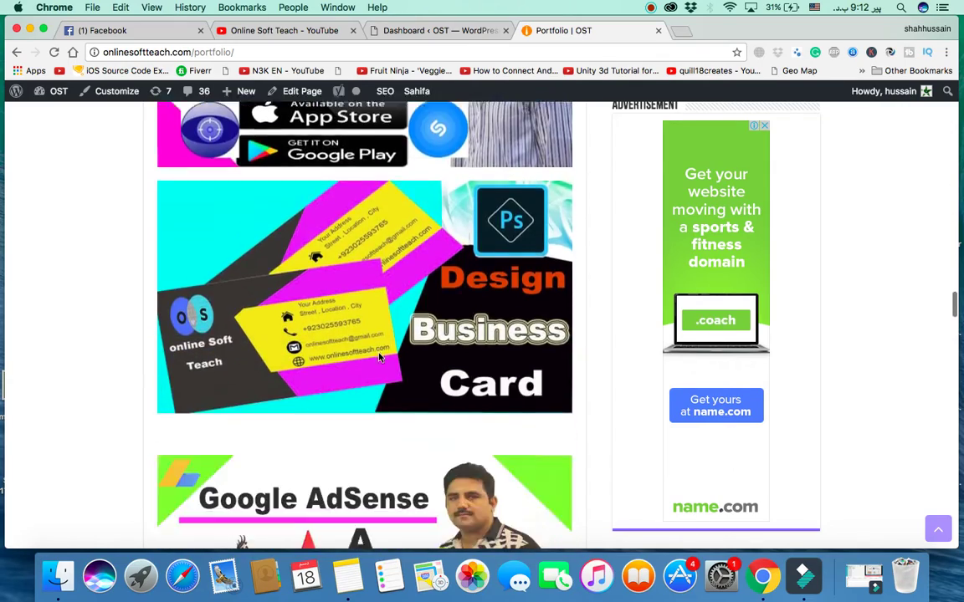
scroll(378, 357, down, 15)
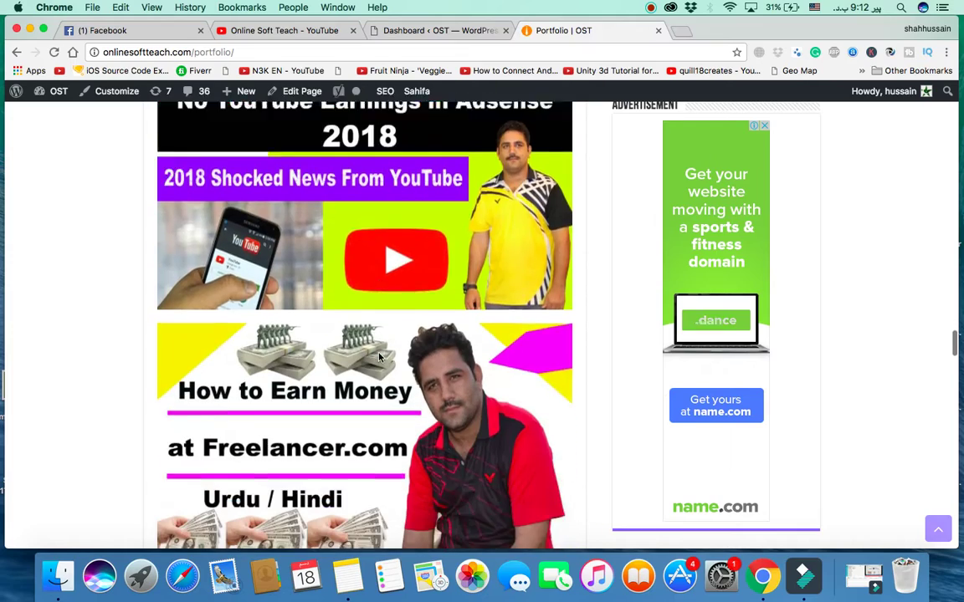
scroll(378, 357, down, 15)
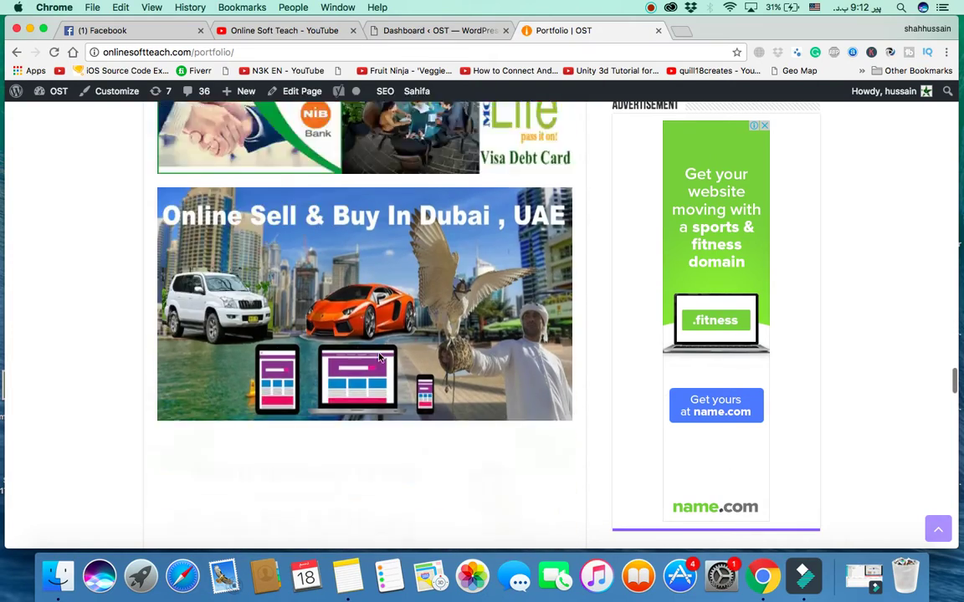
scroll(379, 357, down, 5)
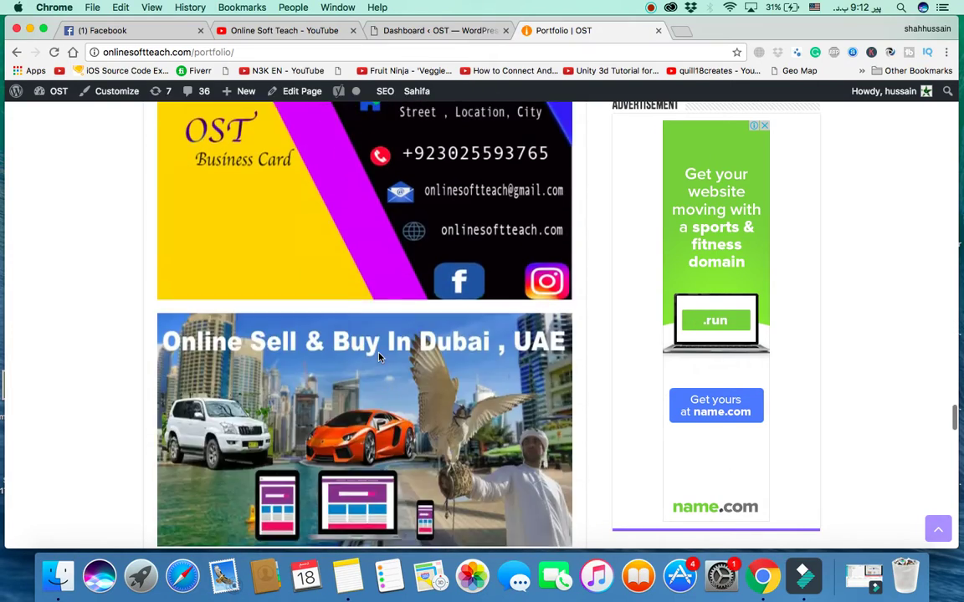
scroll(378, 357, down, 15)
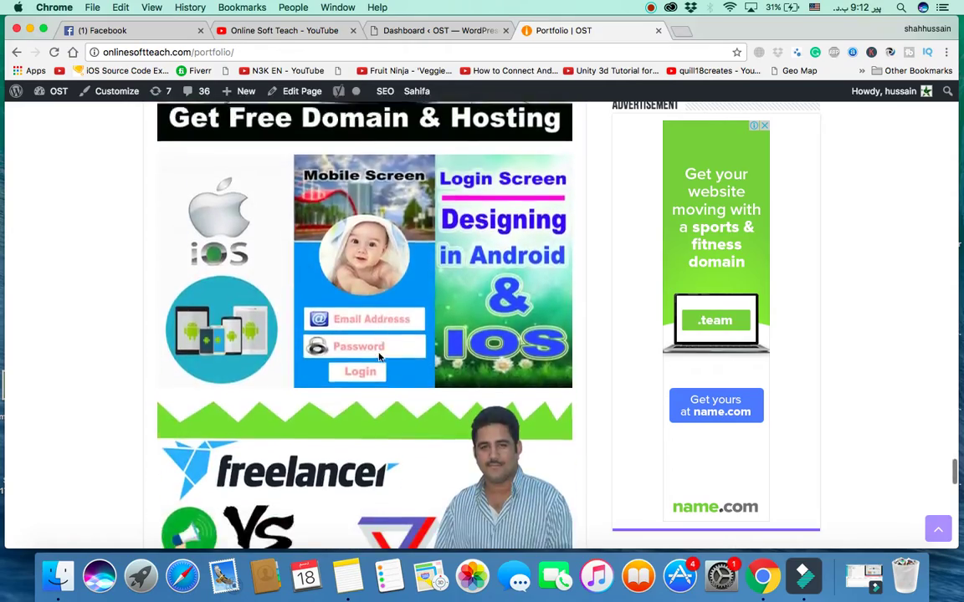
scroll(378, 357, down, 15)
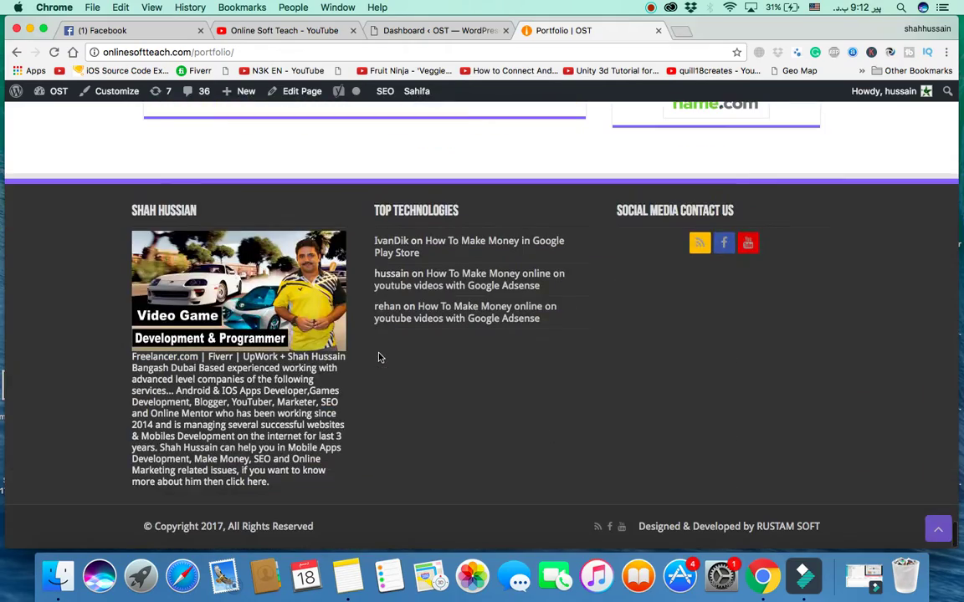
scroll(378, 358, up, 20)
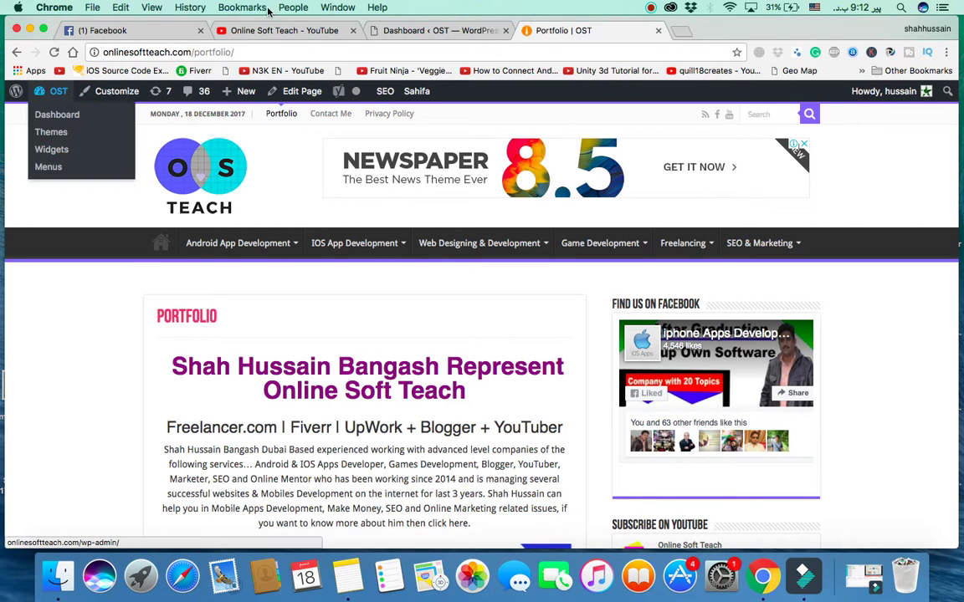
- Return to the WordPress admin, list all pages and open the Portfolio page for editing
click(417, 31)
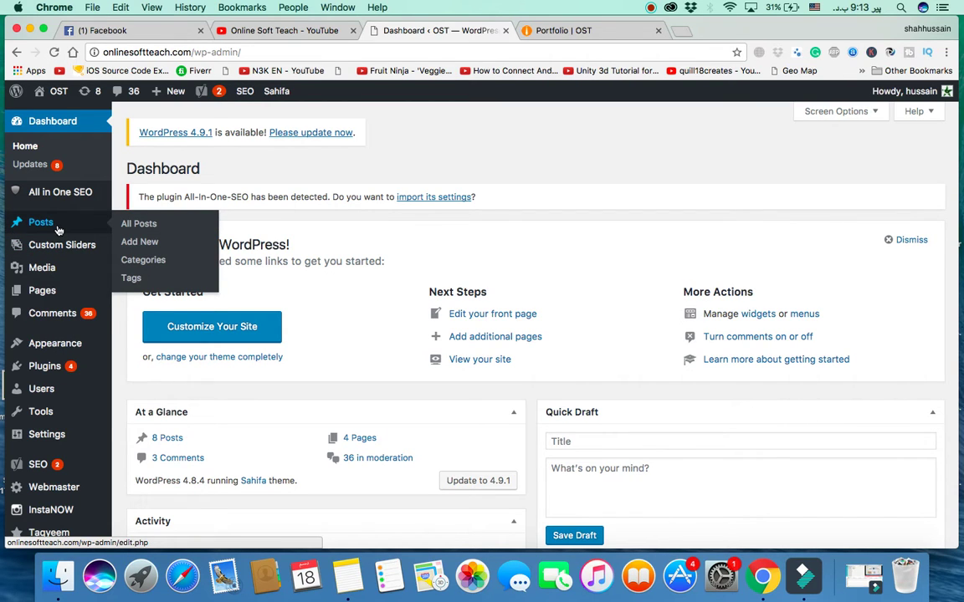
mouse_move(46, 293)
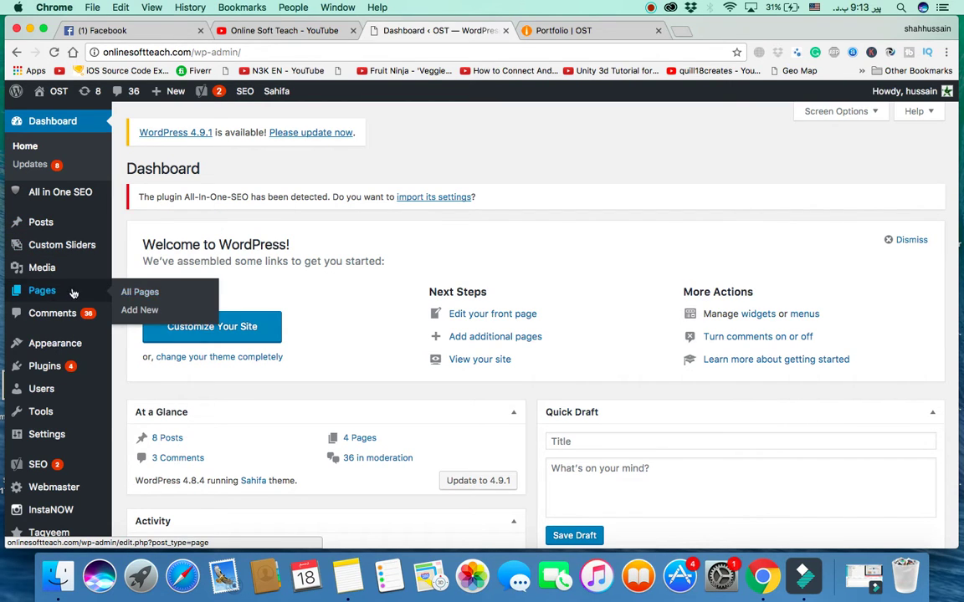
click(151, 293)
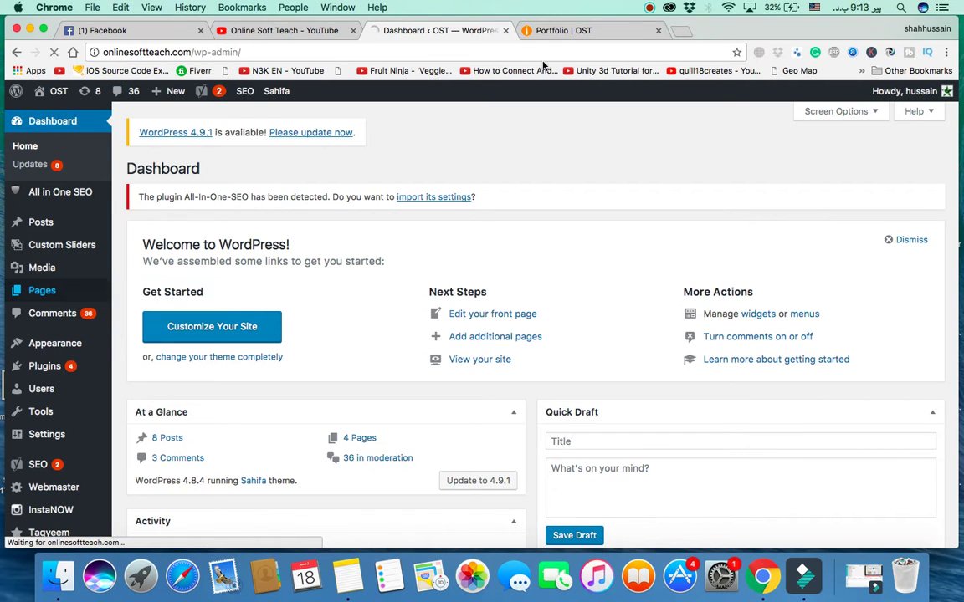
click(563, 30)
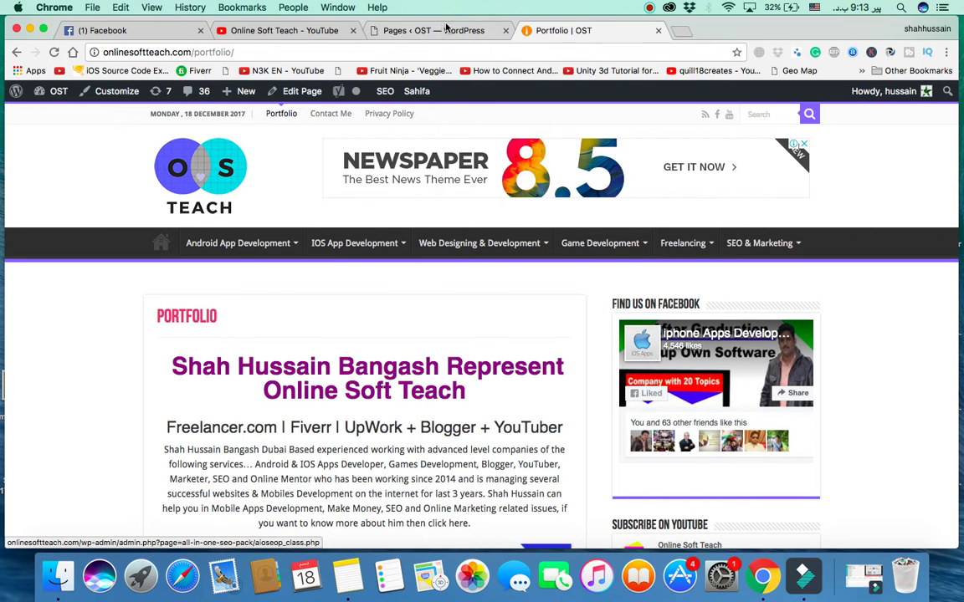
click(410, 31)
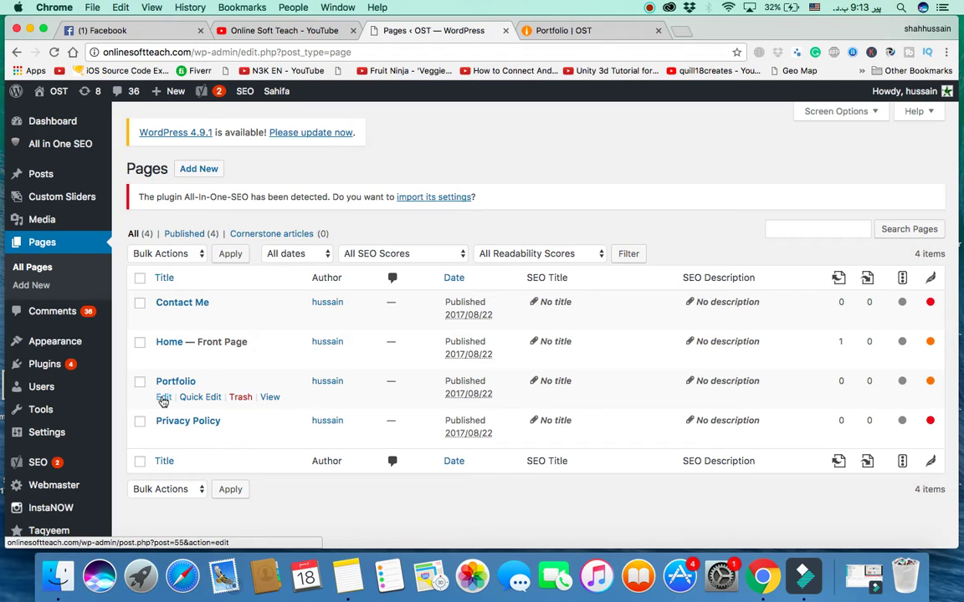
click(163, 398)
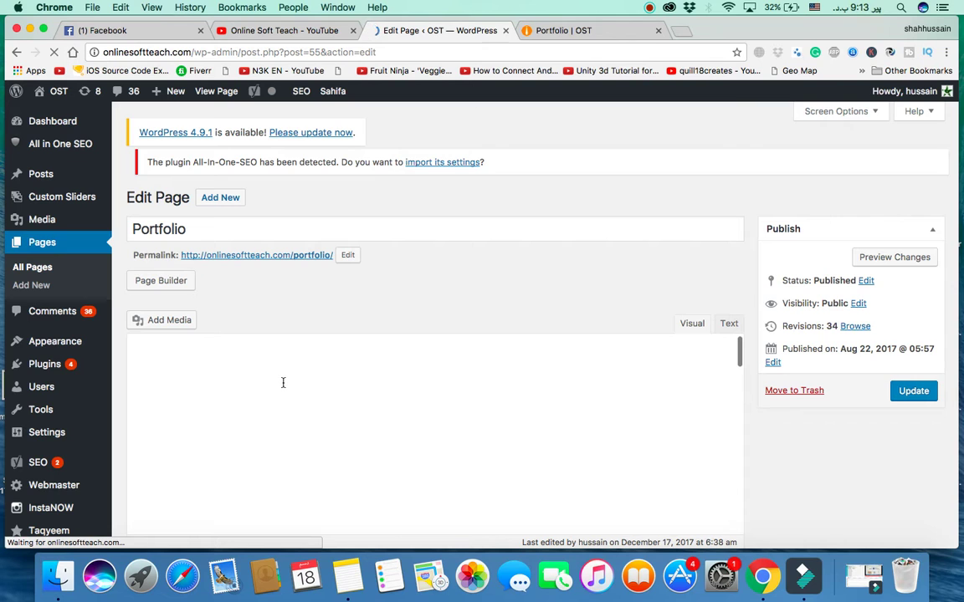
- Insert empty lines after the intro paragraph ending in "click here.", above the Final Year Project image
scroll(527, 301, down, 3)
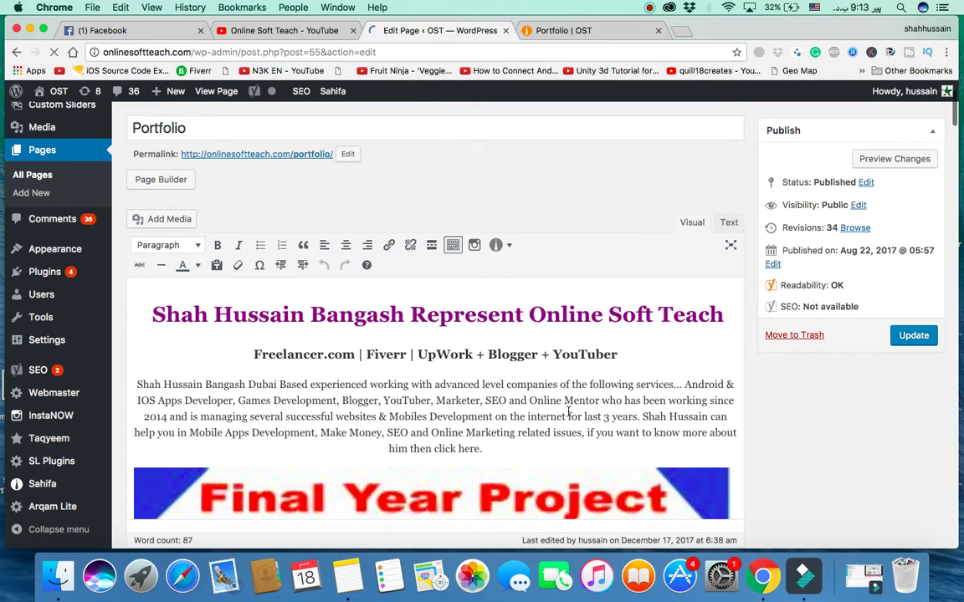
scroll(568, 411, down, 4)
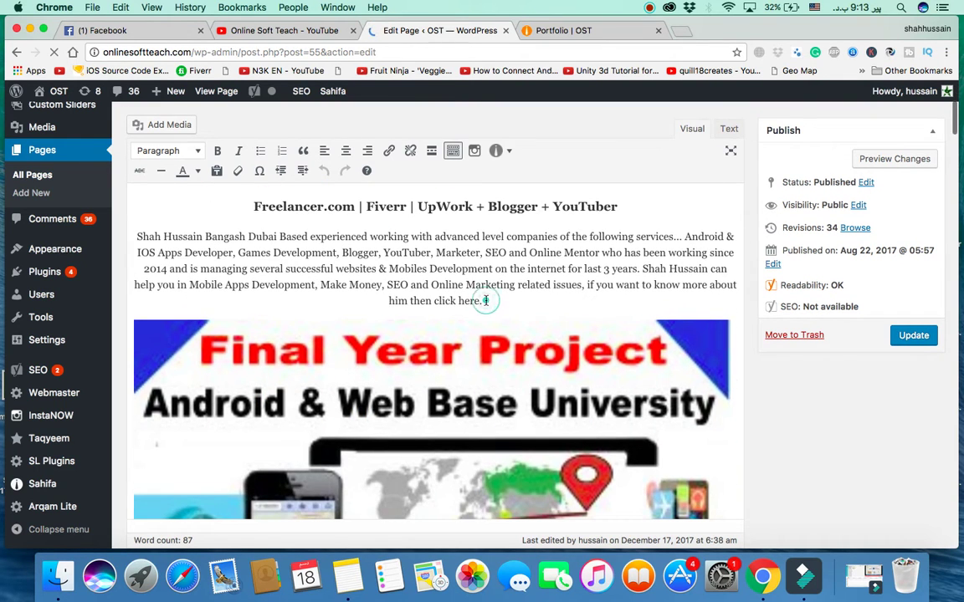
click(485, 300)
key(Return)
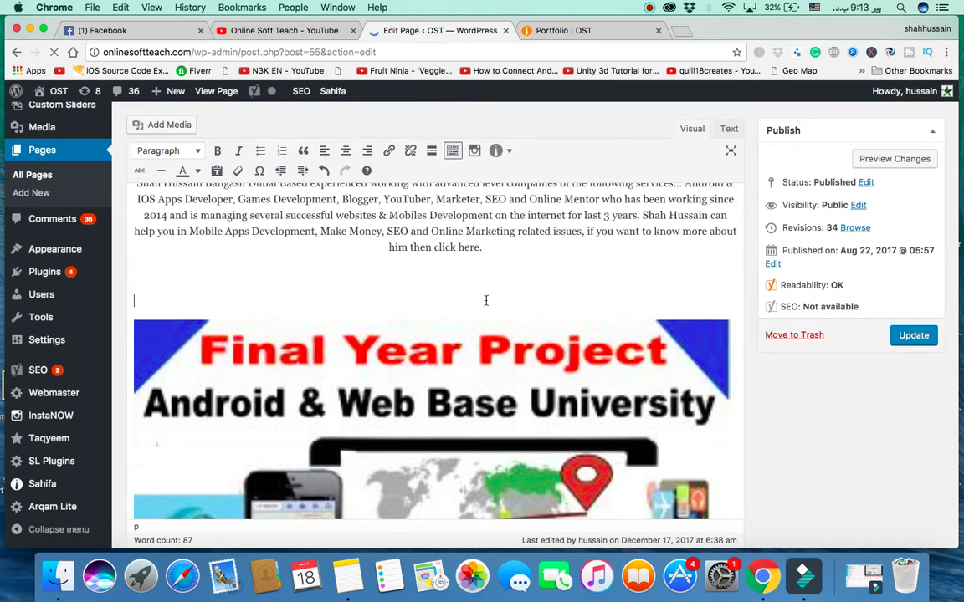
- Start uploading a media file to the Portfolio page and browse to the Desktop folder
click(168, 125)
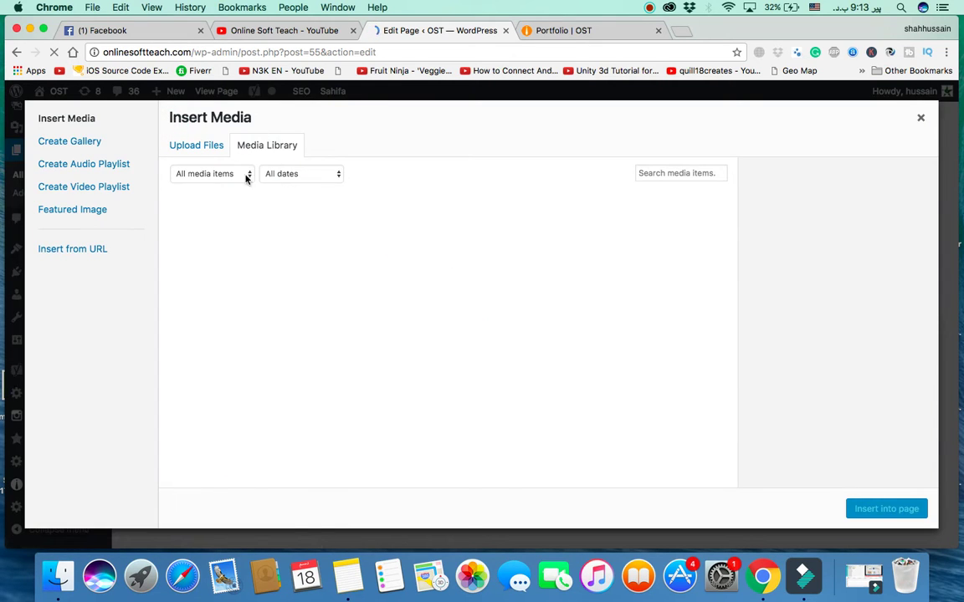
click(194, 145)
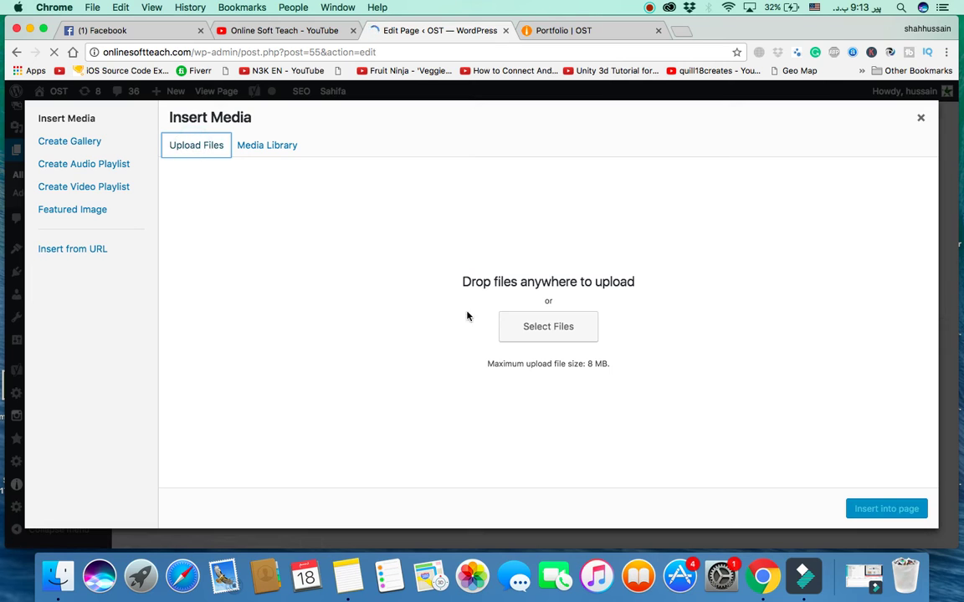
click(543, 328)
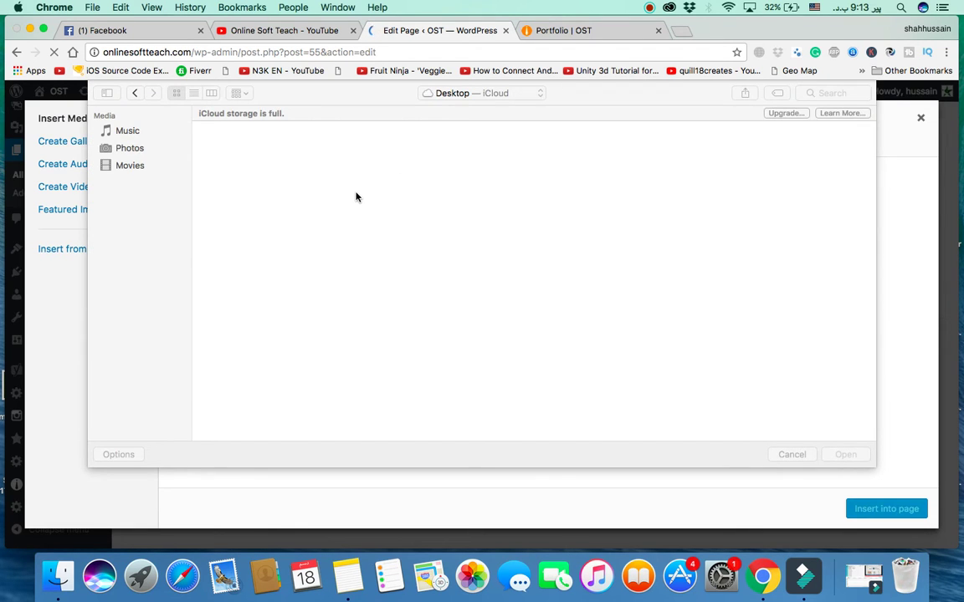
click(143, 201)
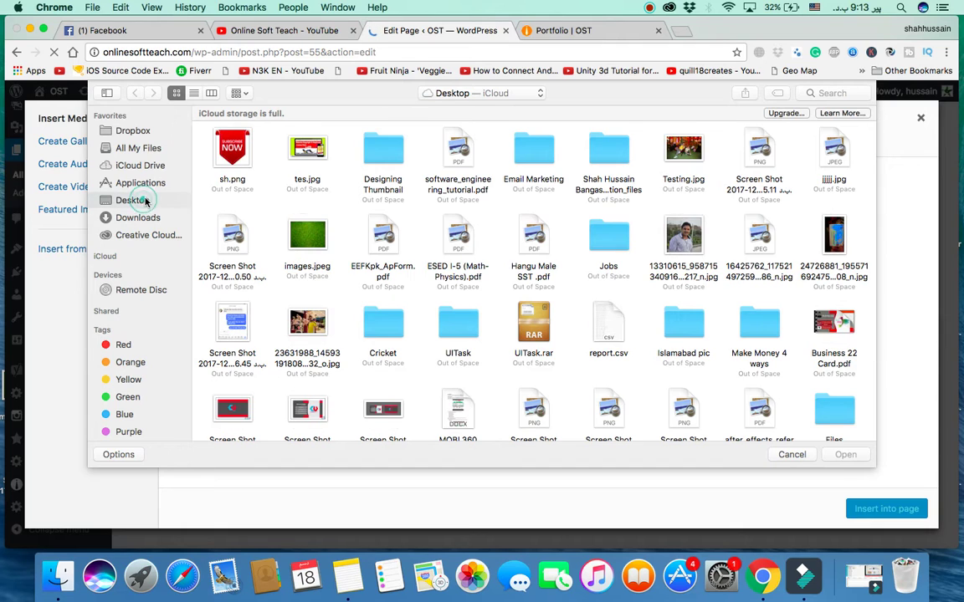
- Rename the Desktop image tes.jpg with the page owner's full name, keeping the .jpg extension
click(301, 147)
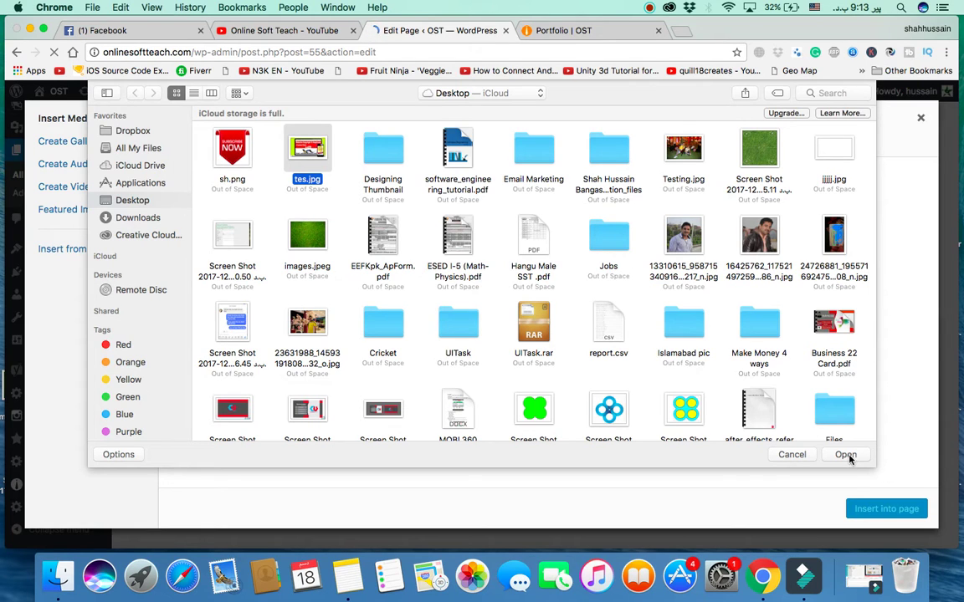
click(300, 175)
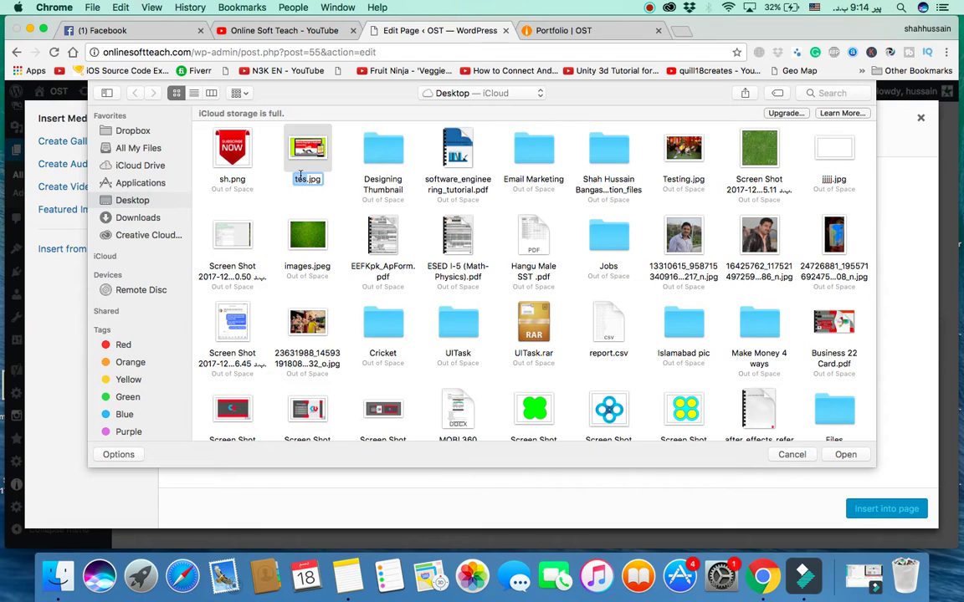
text(Shah Hussa)
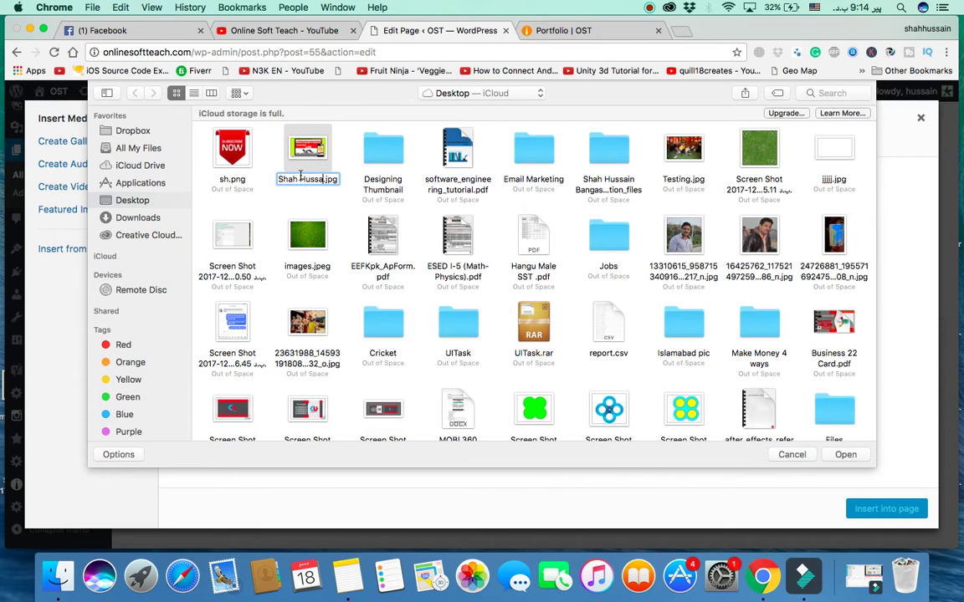
text(in Bangas)
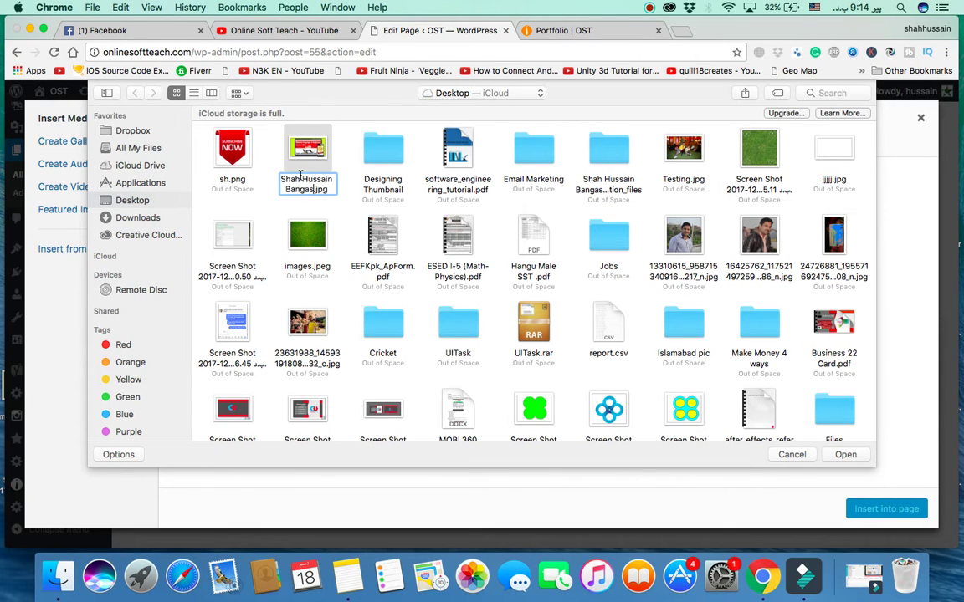
text(h)
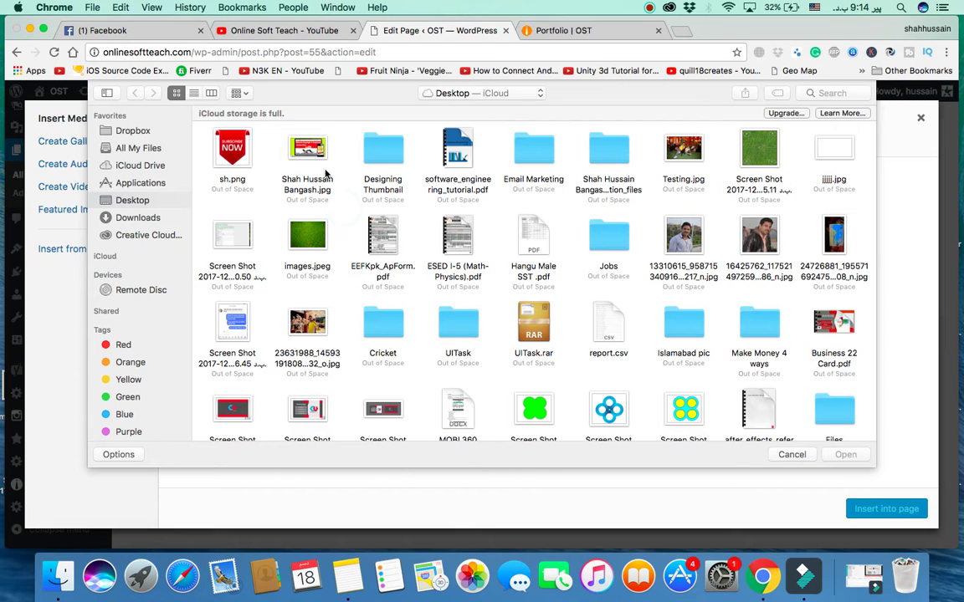
key(Return)
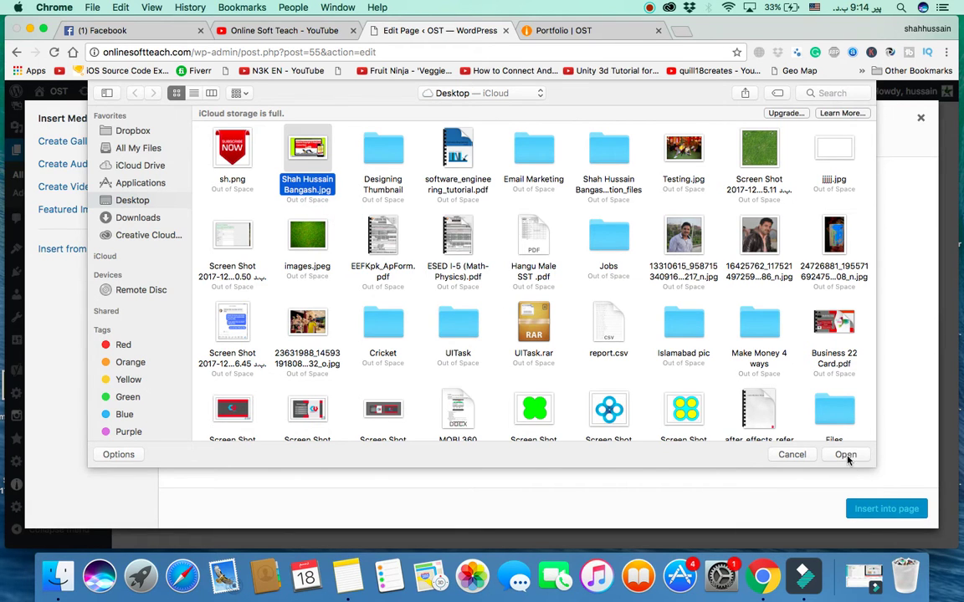
- Upload the renamed image to the media library and insert it into the Portfolio page
click(845, 455)
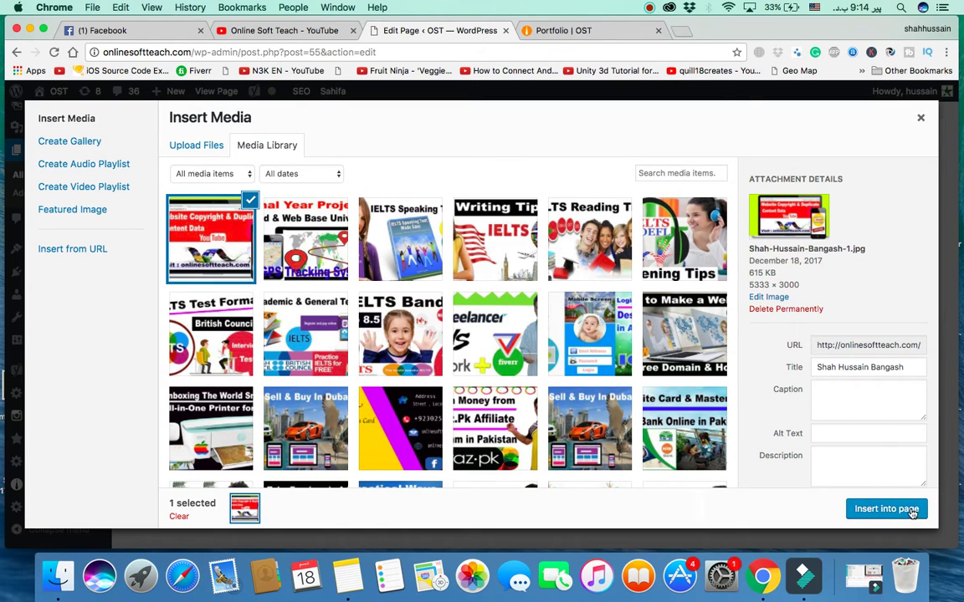
click(886, 509)
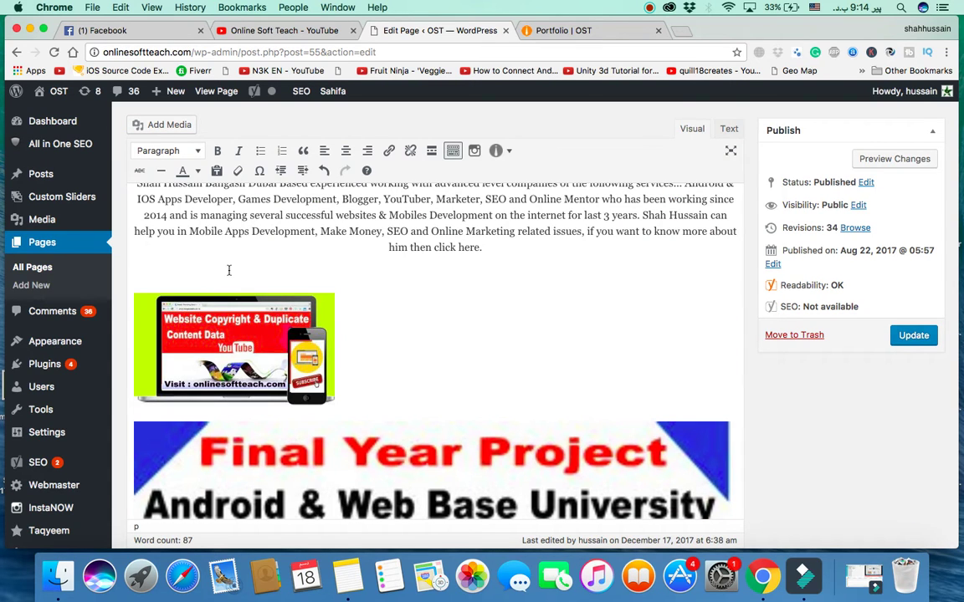
- Enlarge the inserted Website Copyright image to the same width as the Final Year Project image and update the page
click(218, 301)
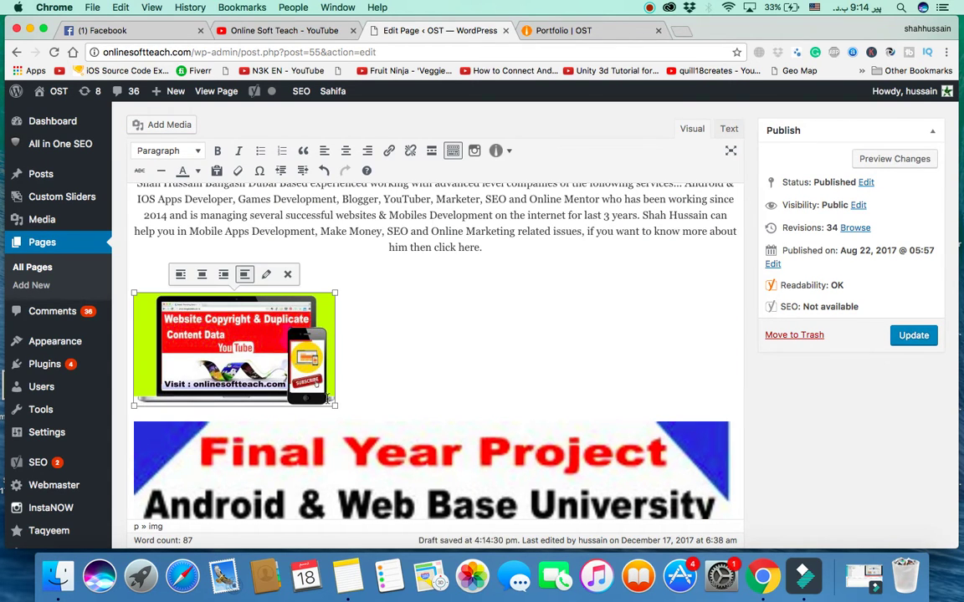
drag(334, 405, 727, 459)
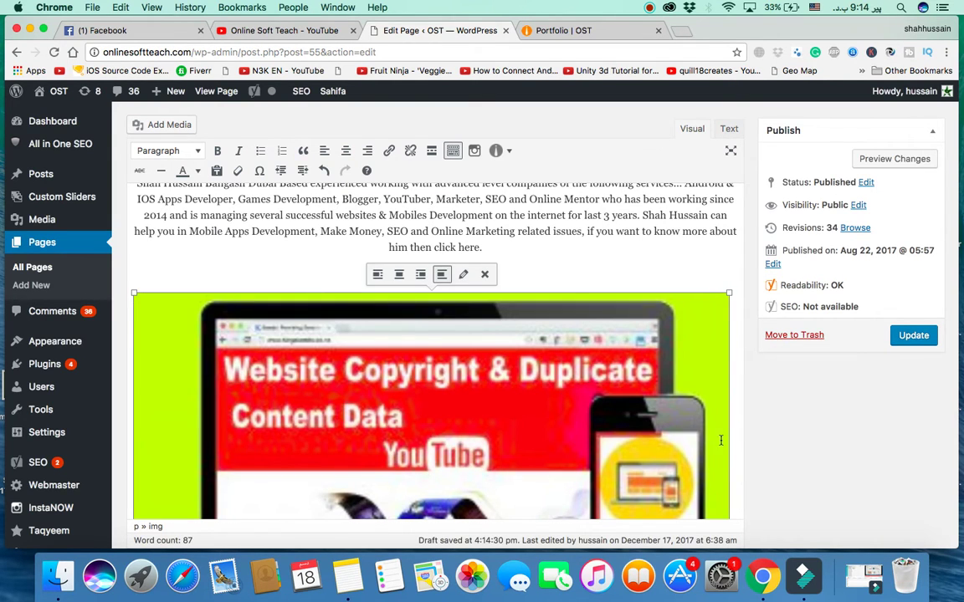
scroll(720, 440, down, 5)
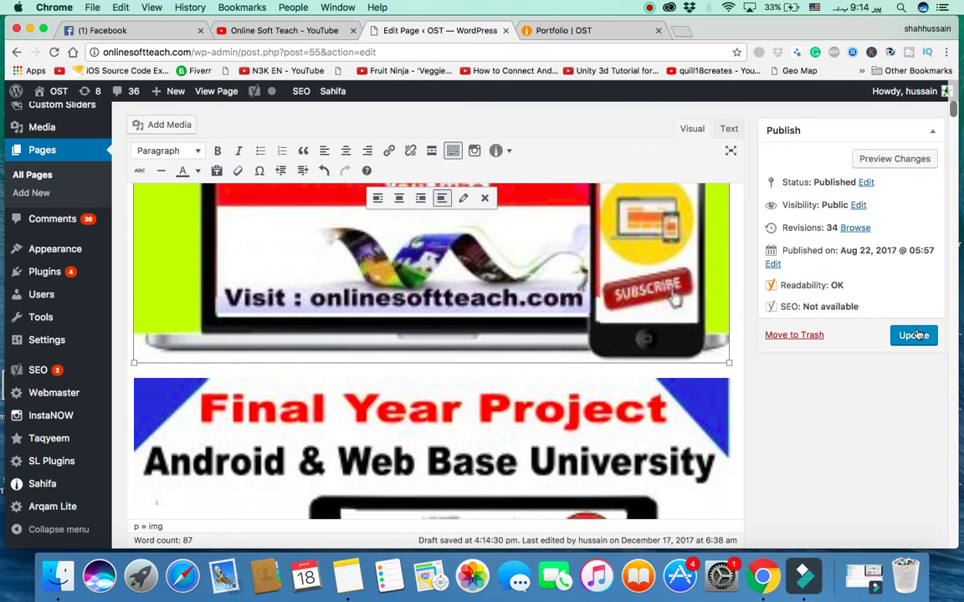
click(915, 335)
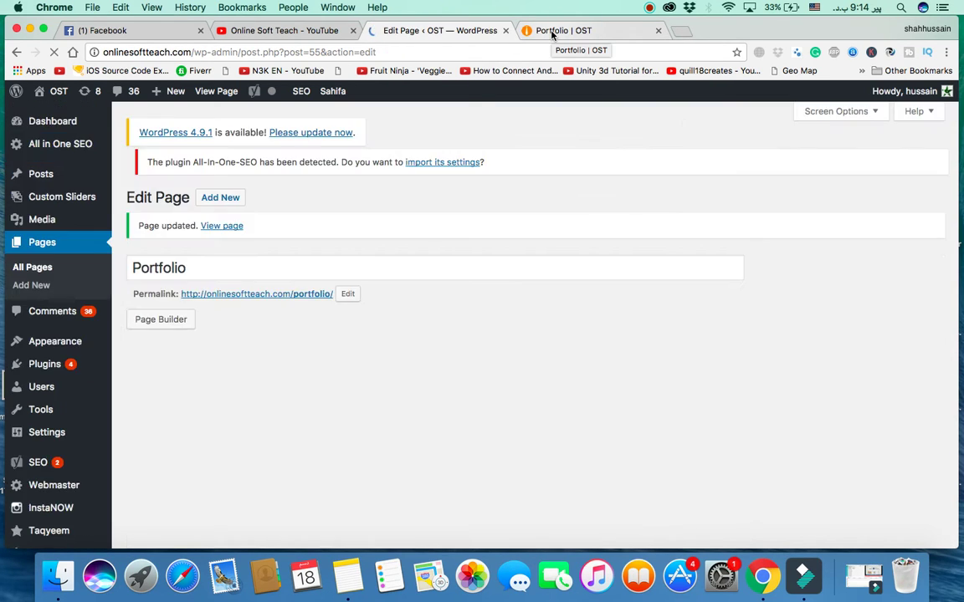
- Look through the images on the already open live Portfolio page and return to its beginning
click(552, 32)
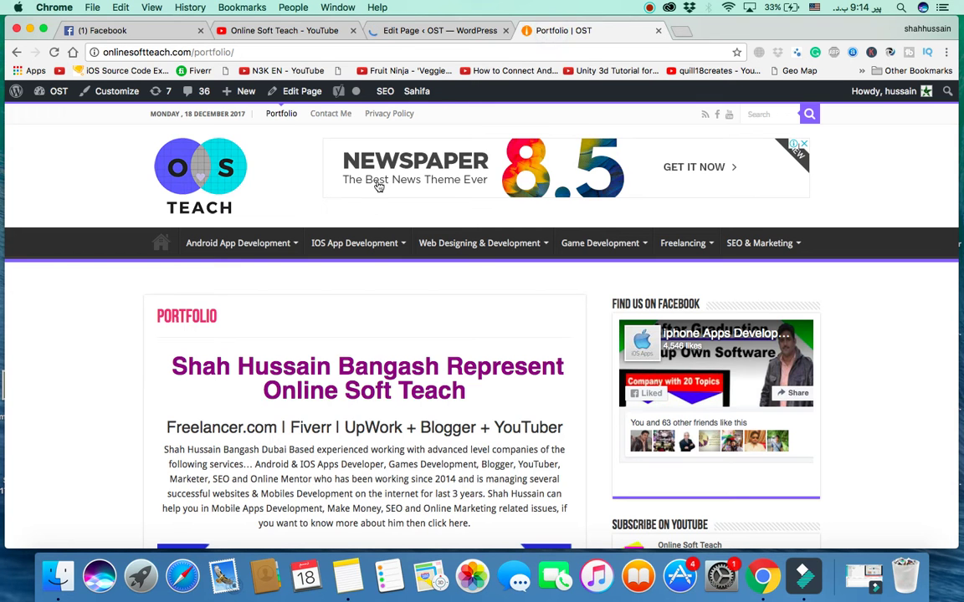
scroll(467, 354, down, 8)
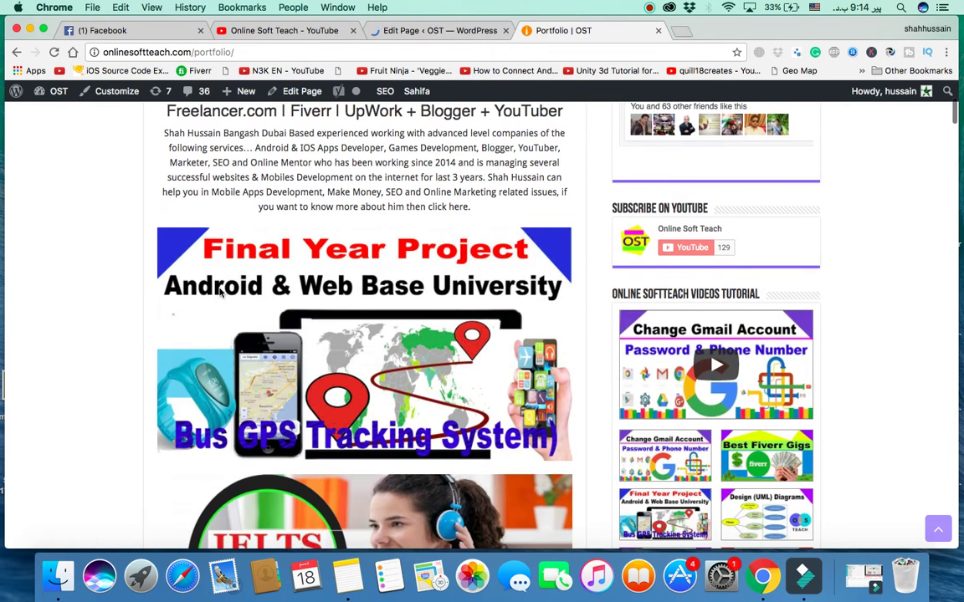
scroll(436, 395, down, 20)
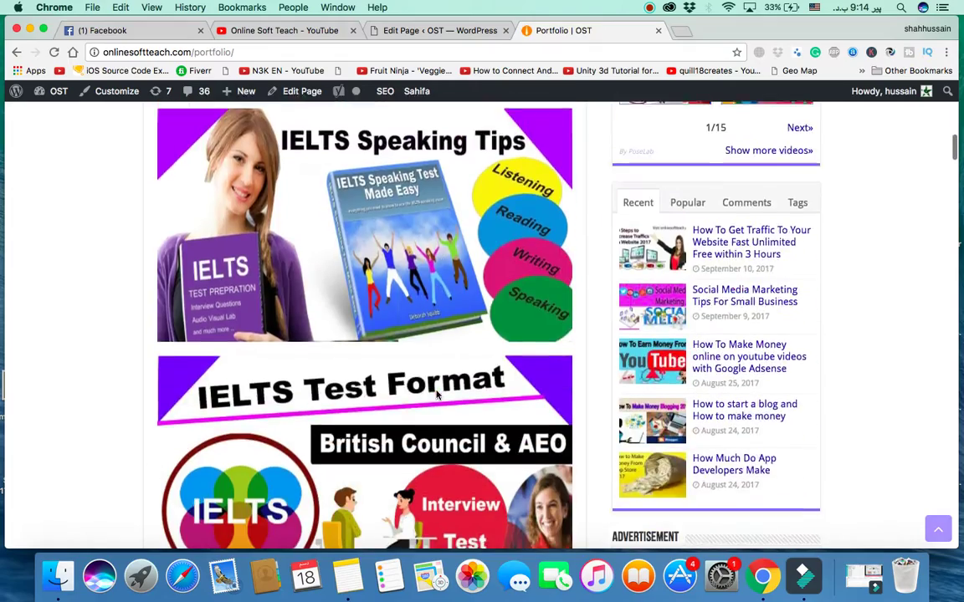
scroll(435, 395, down, 20)
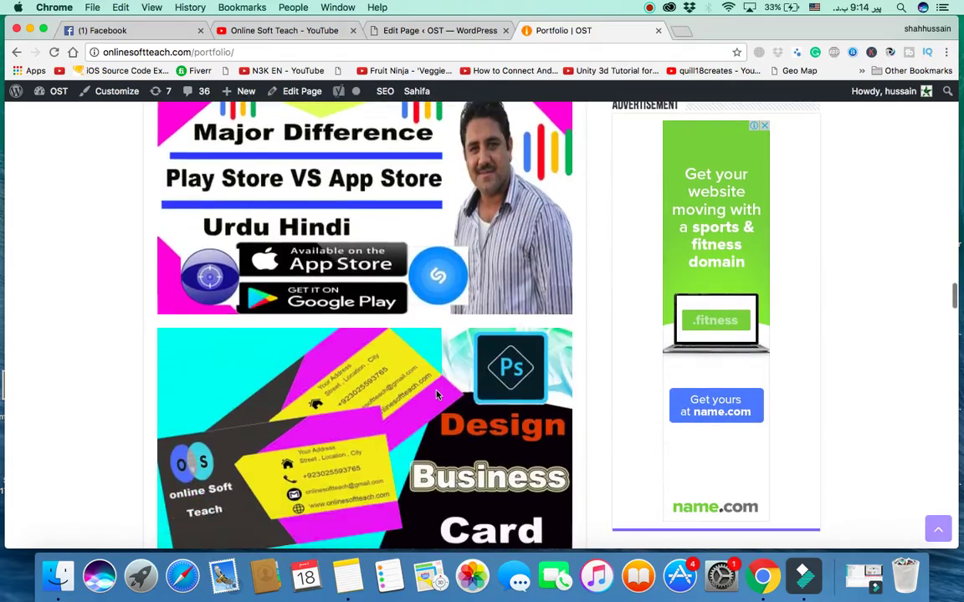
scroll(436, 395, down, 20)
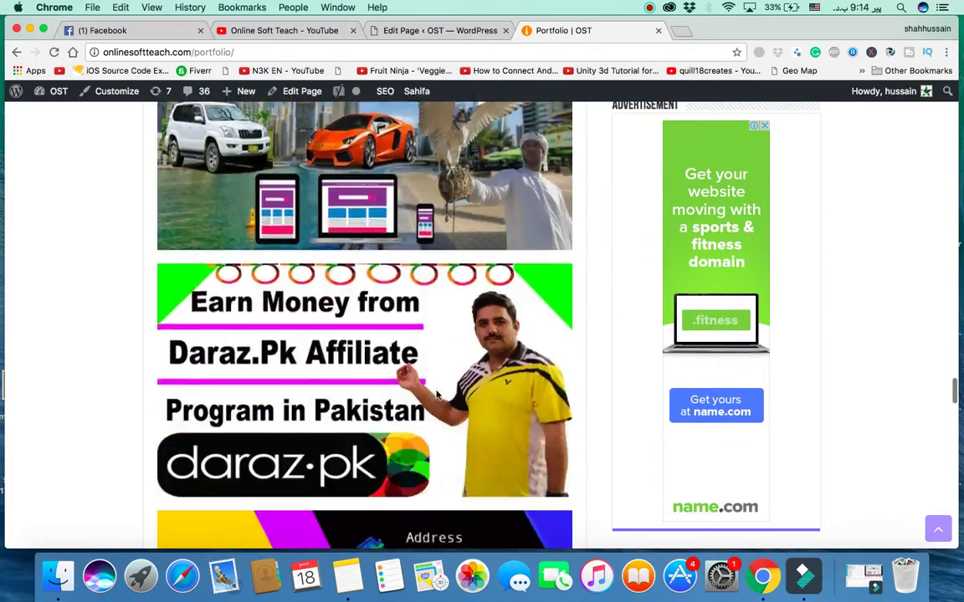
scroll(436, 395, up, 20)
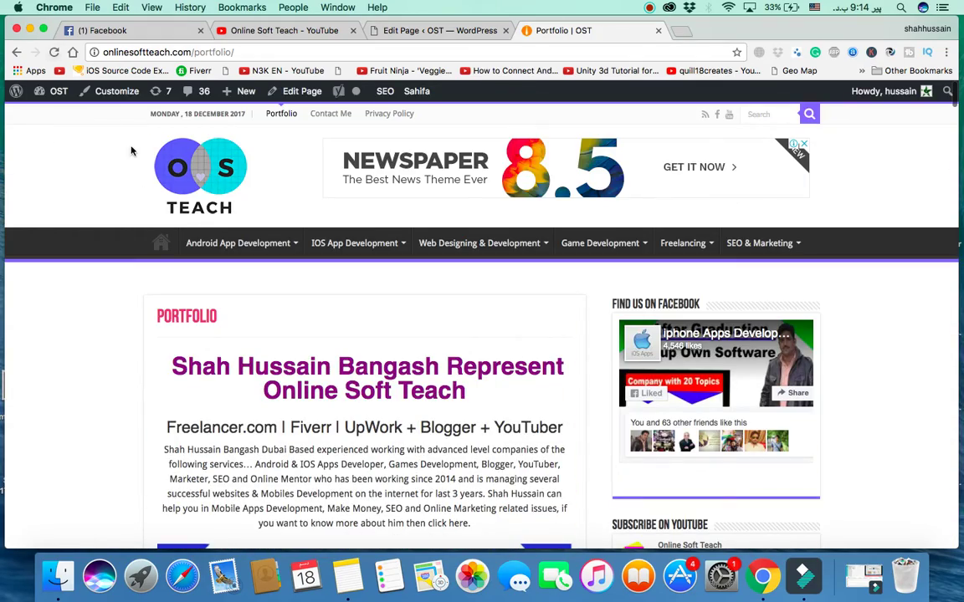
scroll(362, 355, down, 10)
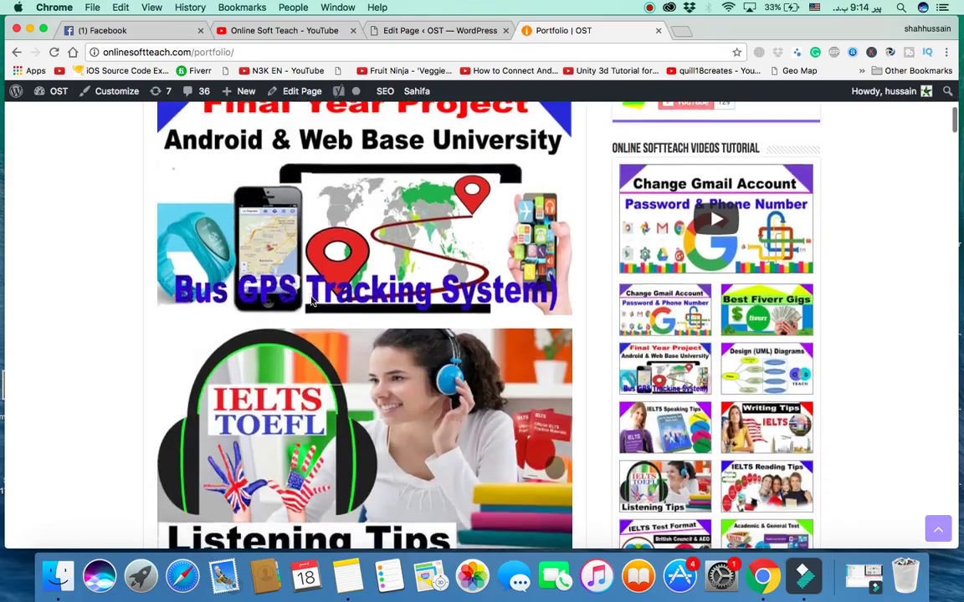
scroll(311, 301, up, 10)
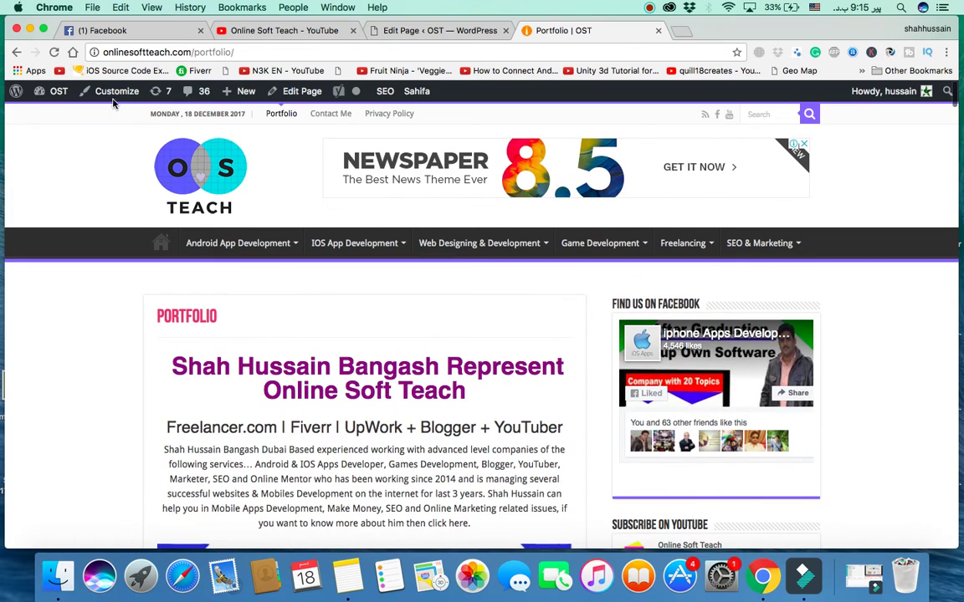
- Reload the live Portfolio page and check the new image's placement and size between the intro text and the Final Year Project image
click(55, 53)
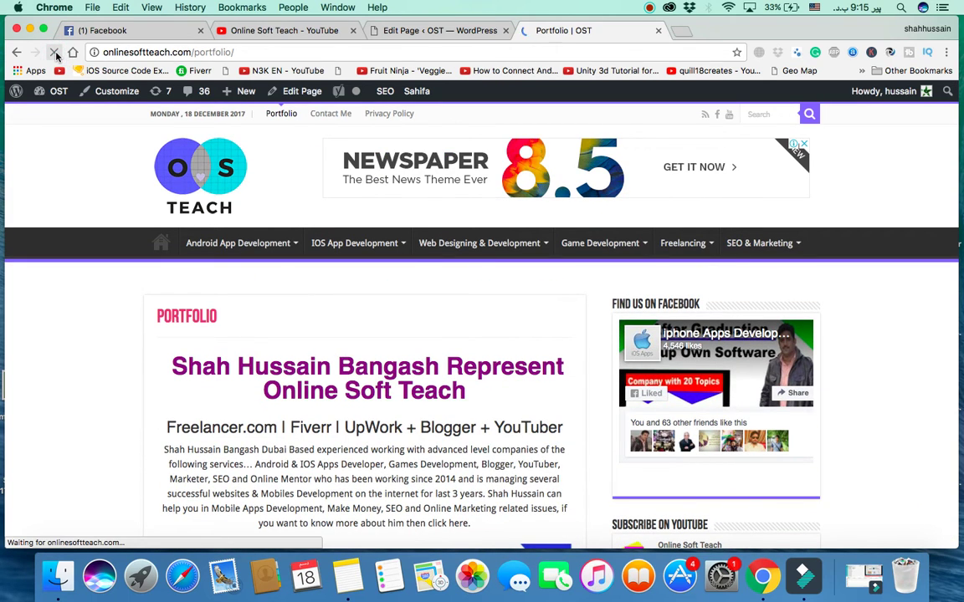
scroll(414, 318, down, 2)
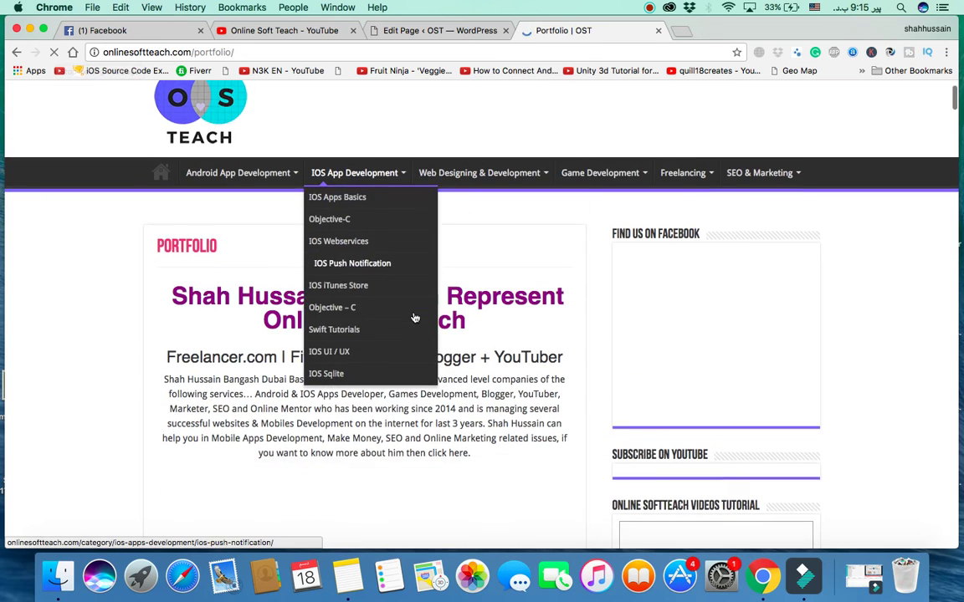
scroll(414, 318, down, 8)
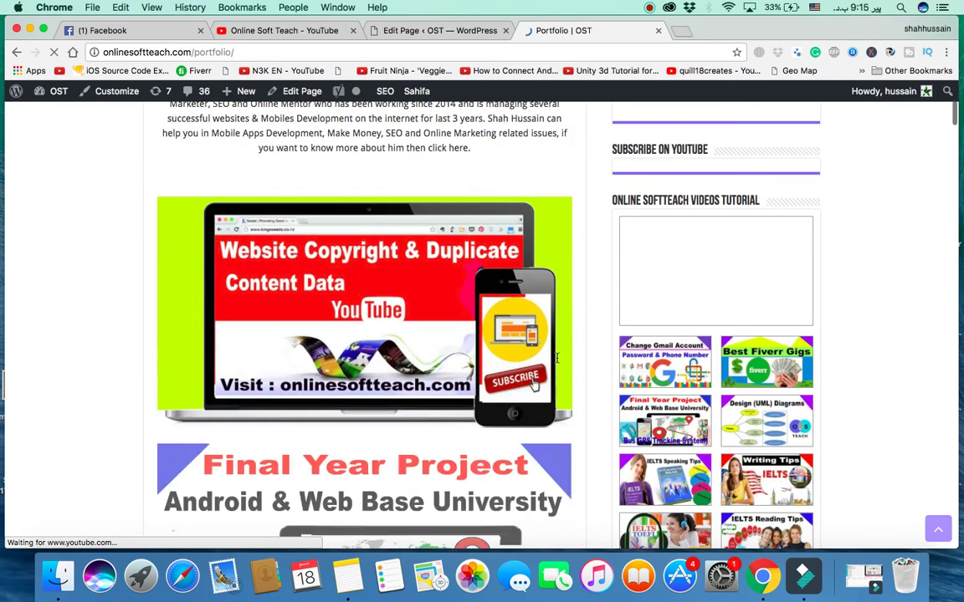
scroll(556, 358, down, 1)
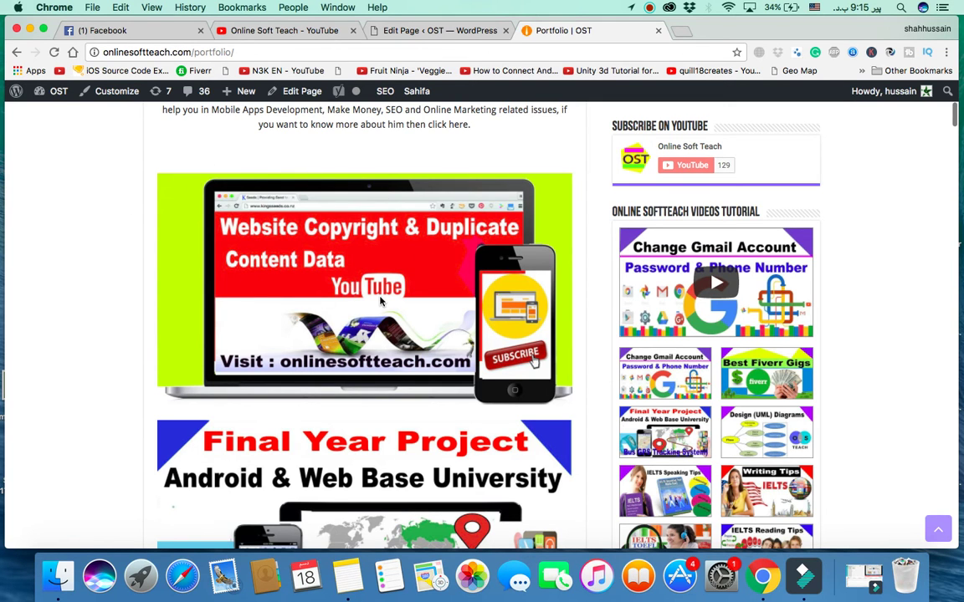
scroll(354, 332, down, 5)
scroll(354, 332, down, 3)
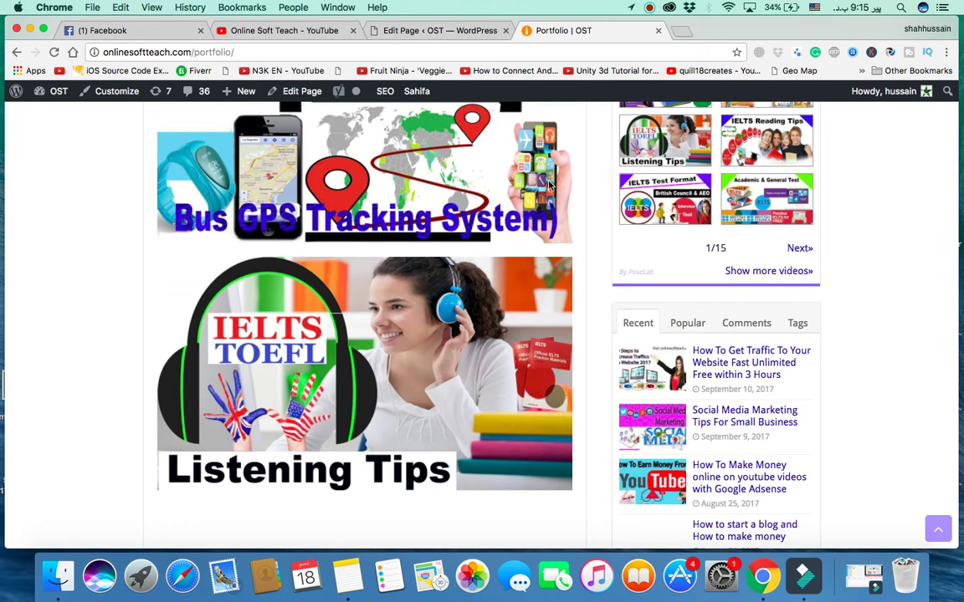
- Switch to the Online Soft Teach YouTube channel page
click(292, 30)
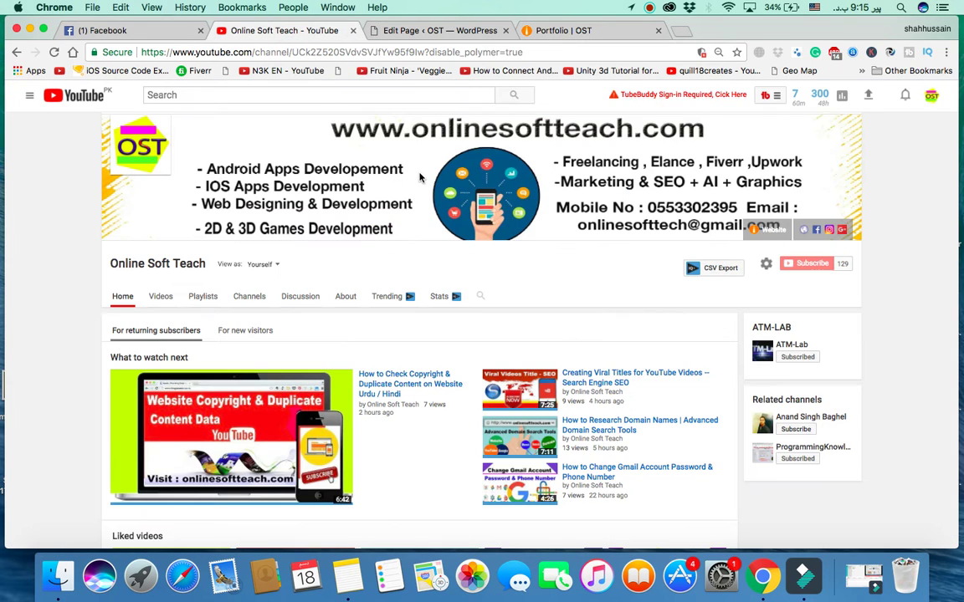